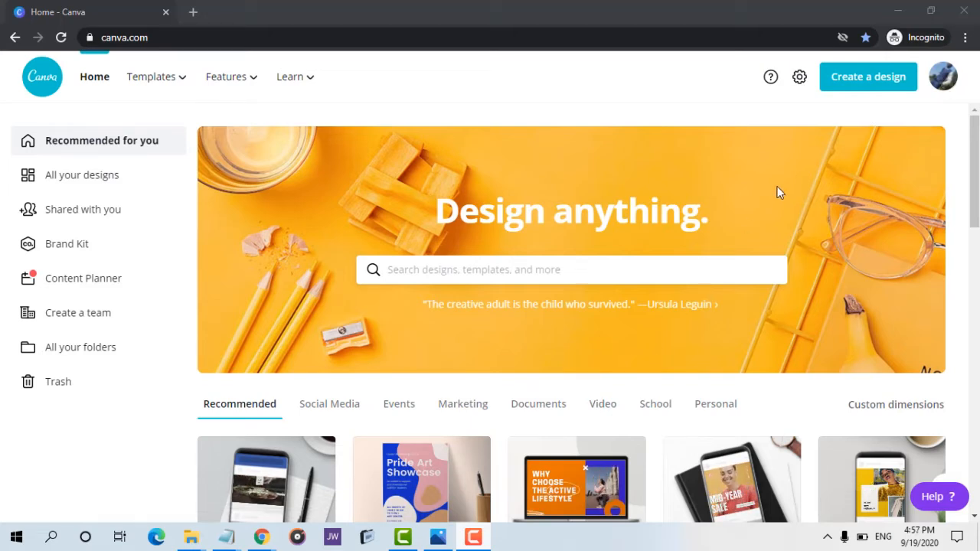
Open the photo in the Photos app and view its file info to check its dimensions.
mouse_move(450, 547)
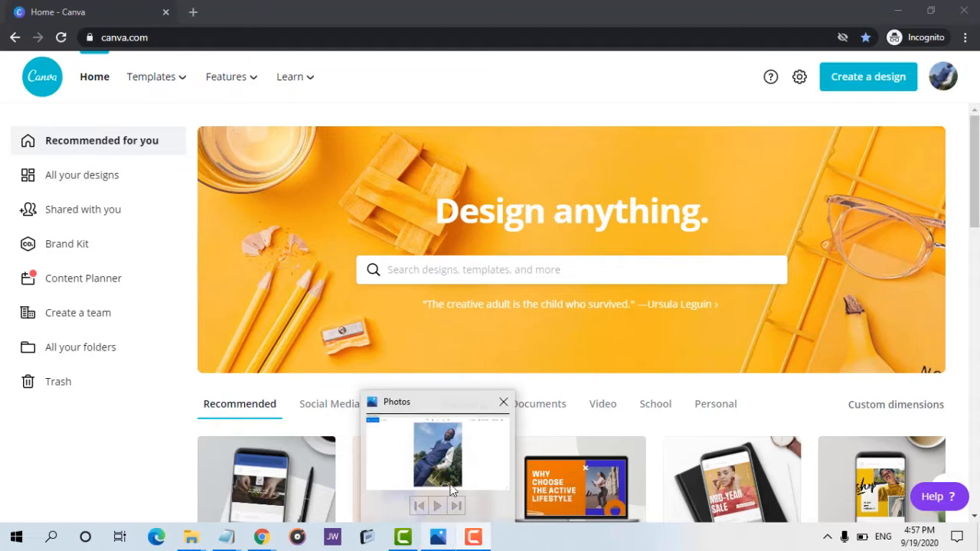
click(449, 469)
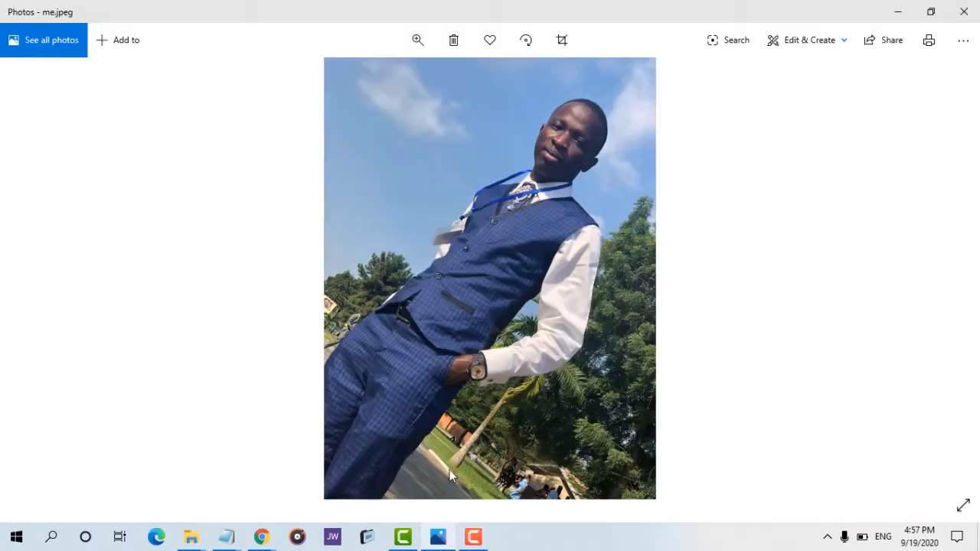
click(956, 47)
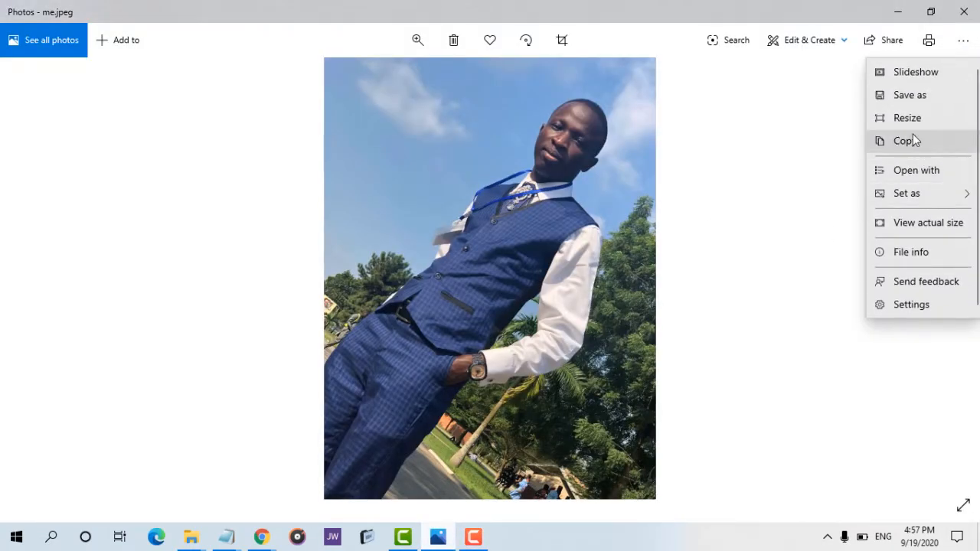
click(897, 255)
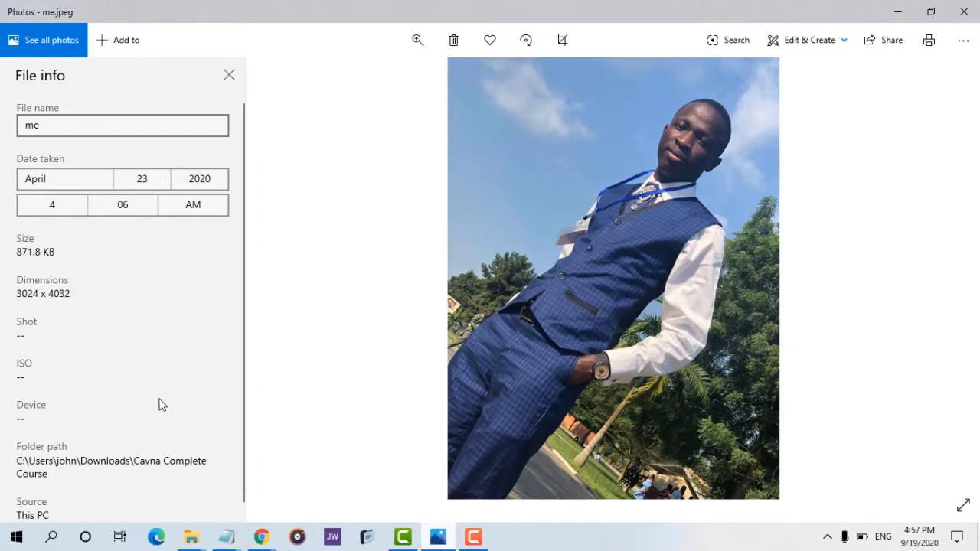
Back in the browser, create a new design with custom dimensions of 3024 × 4032 px.
mouse_move(264, 542)
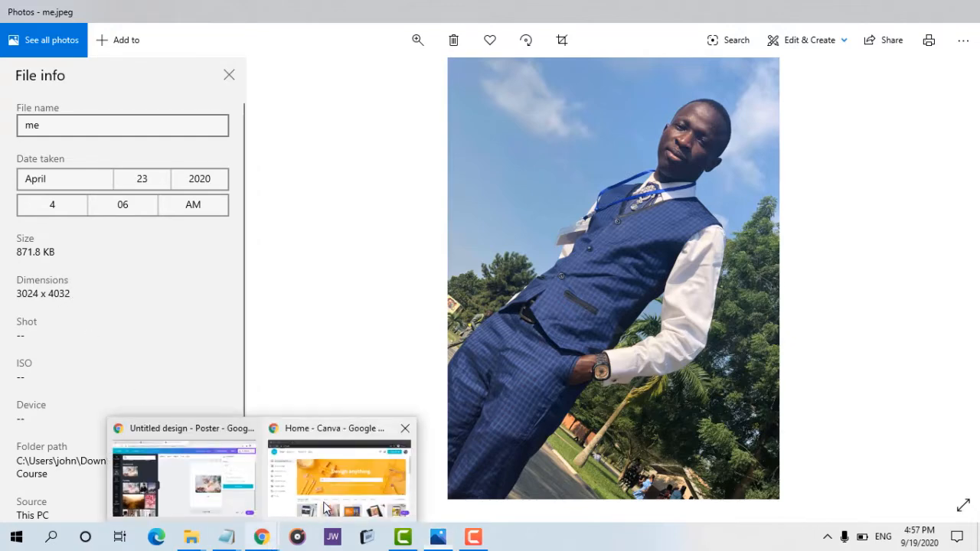
click(341, 469)
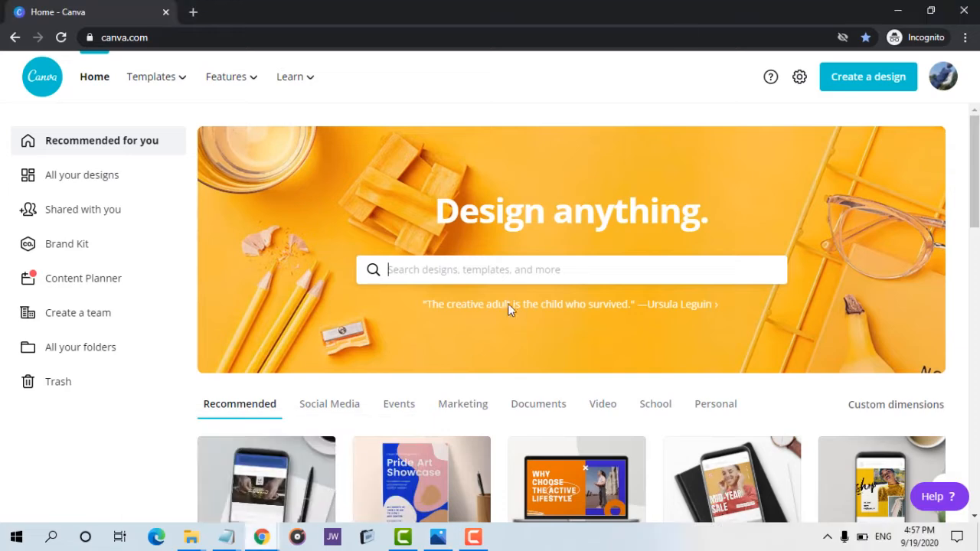
click(878, 80)
click(776, 157)
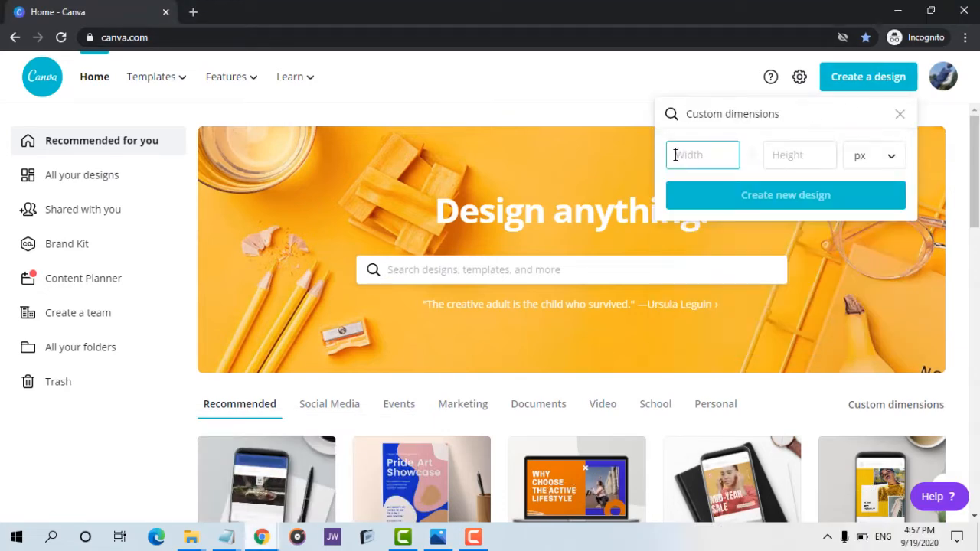
text(3)
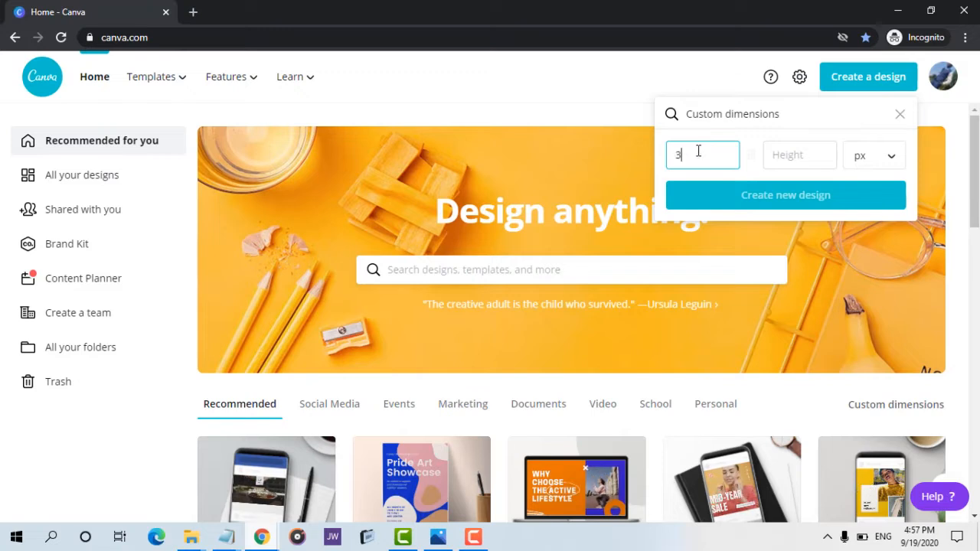
text(024)
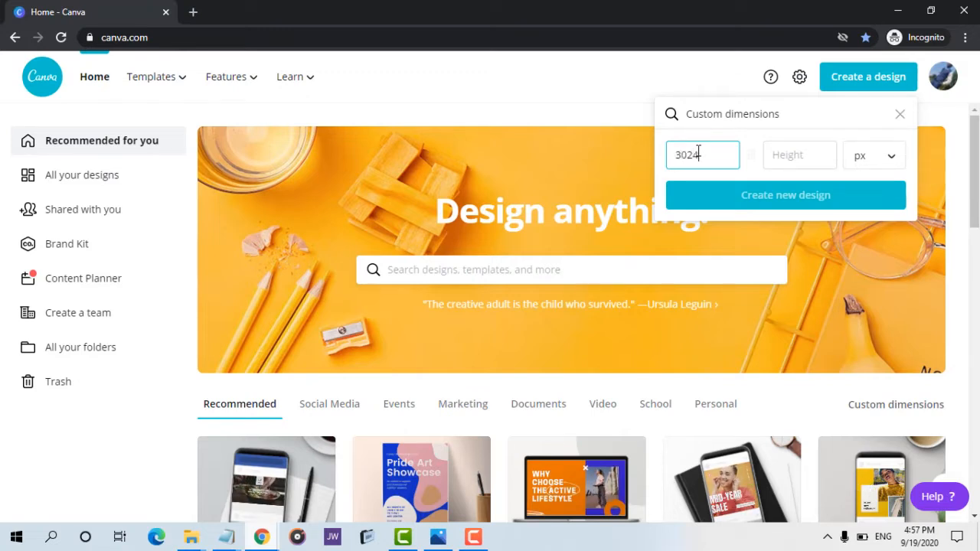
key(Tab)
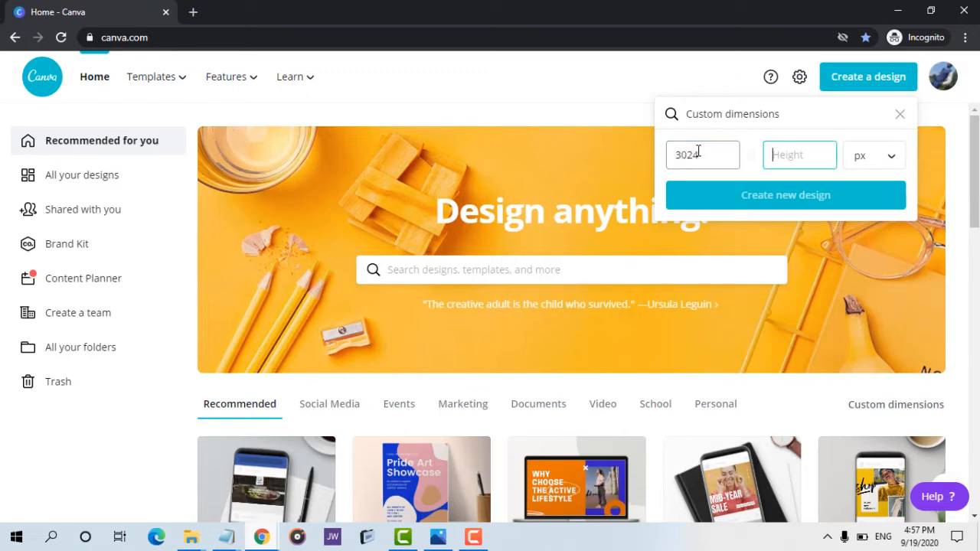
text(4)
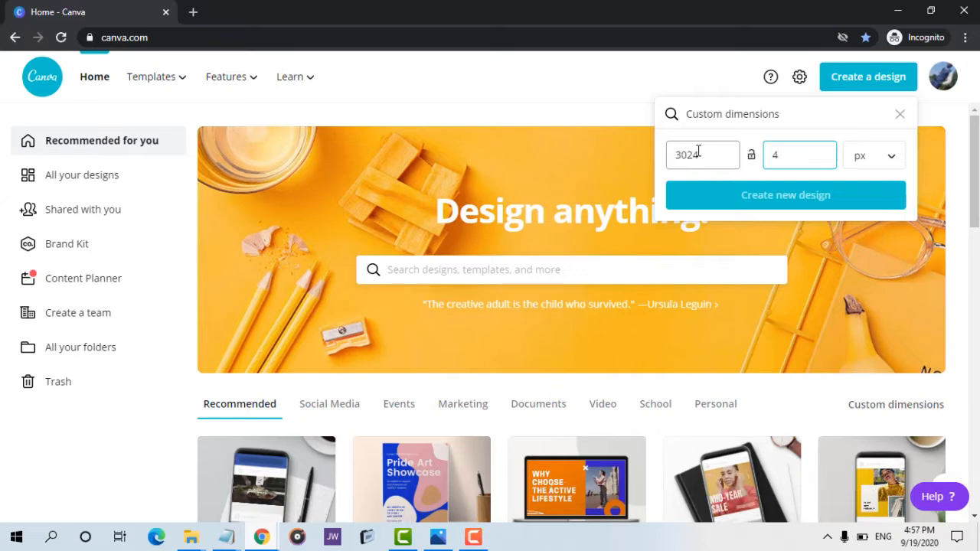
mouse_move(433, 532)
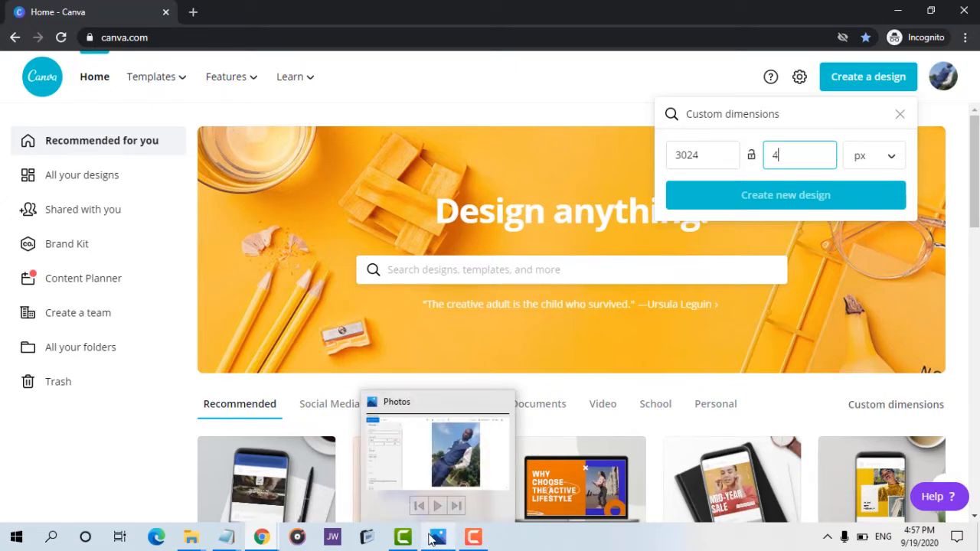
mouse_move(444, 457)
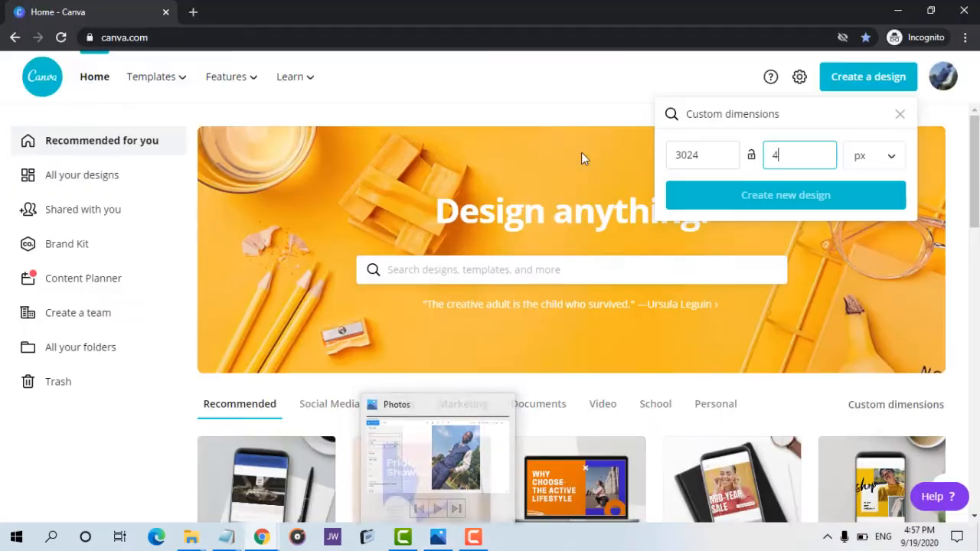
text(0)
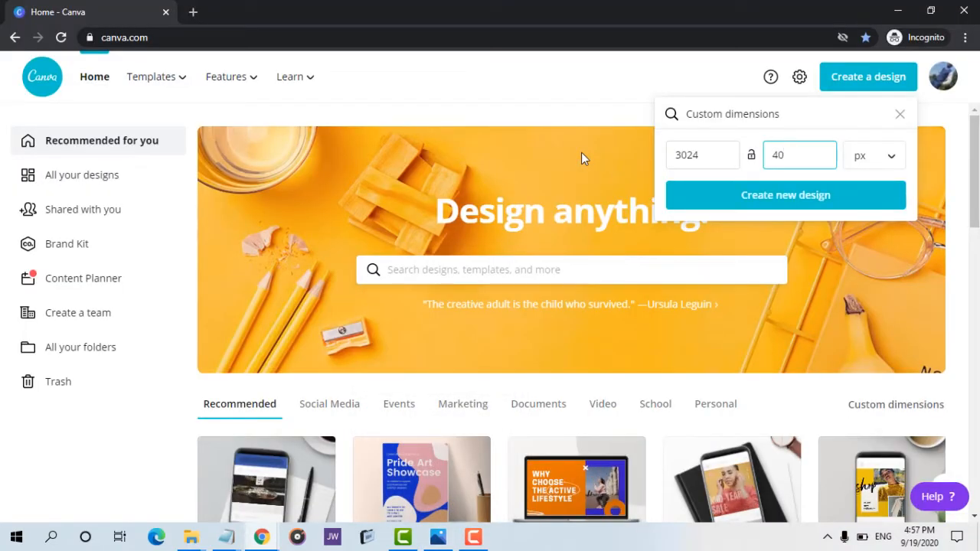
text(32)
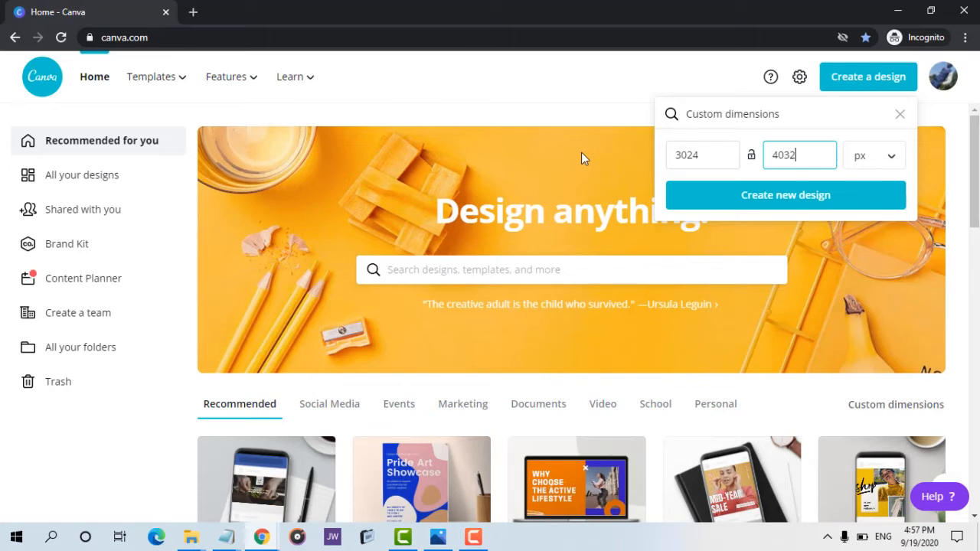
click(787, 196)
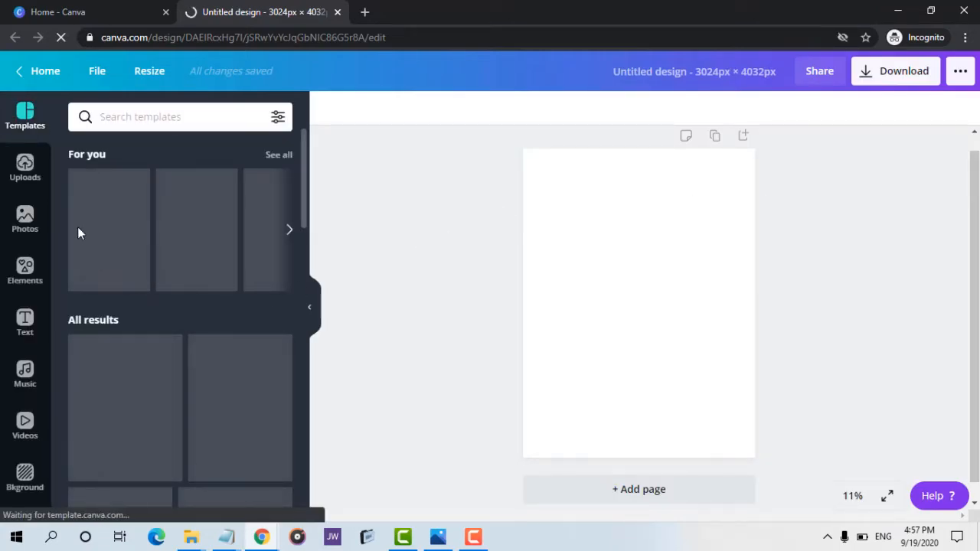
Upload the photo from the device into the design's uploads.
click(21, 221)
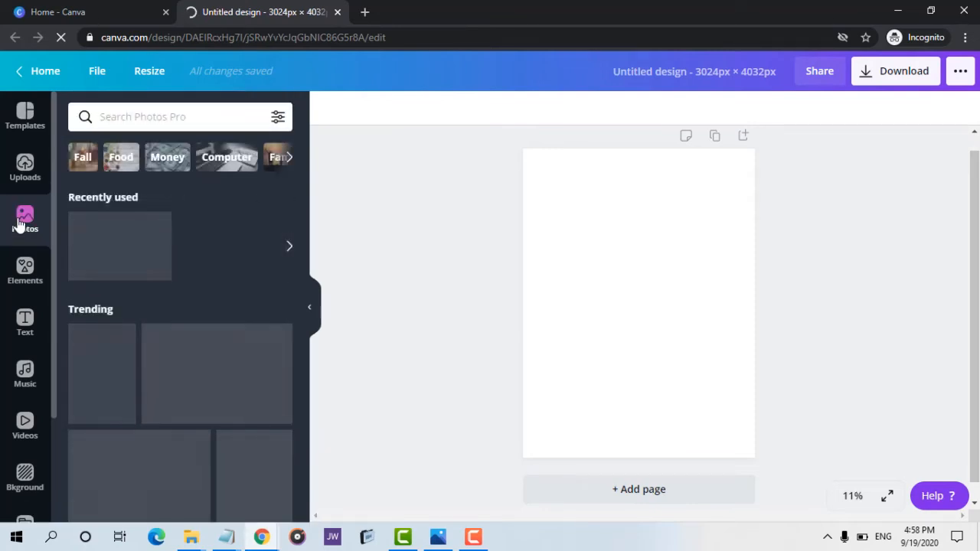
click(24, 162)
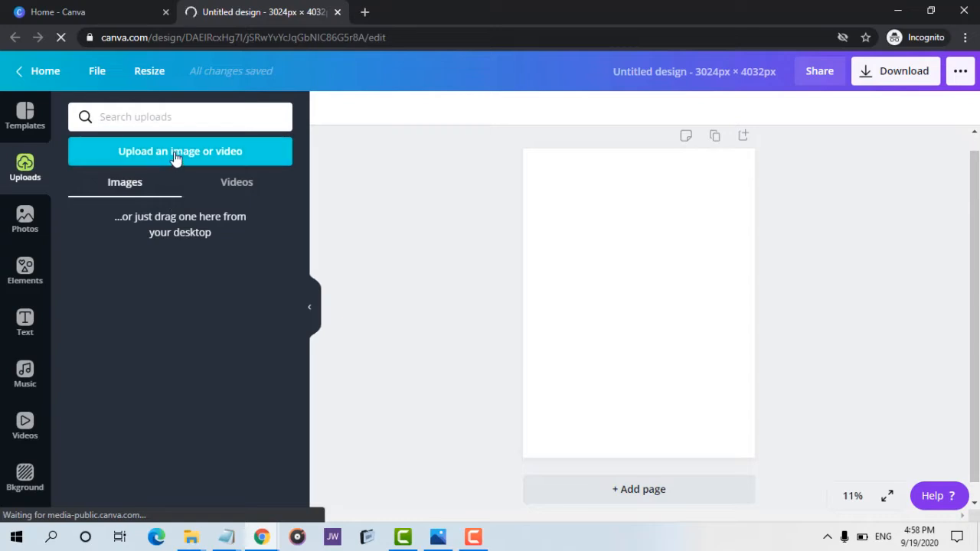
click(176, 157)
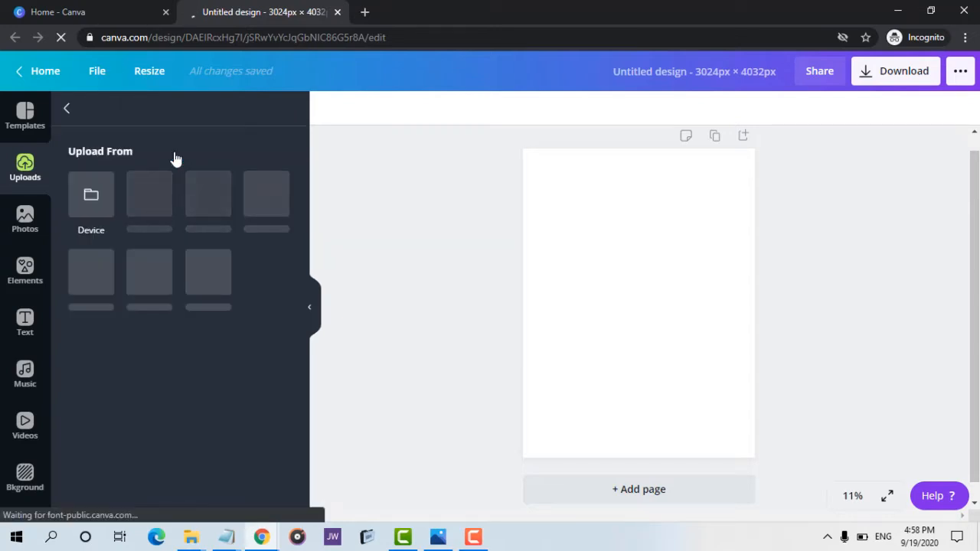
click(89, 200)
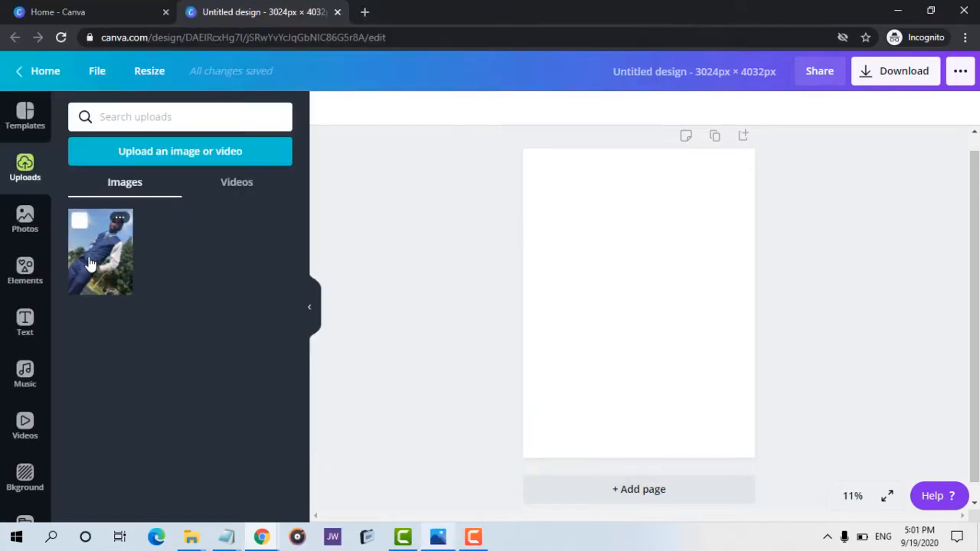
Rename the design as rename.
click(695, 69)
text(re)
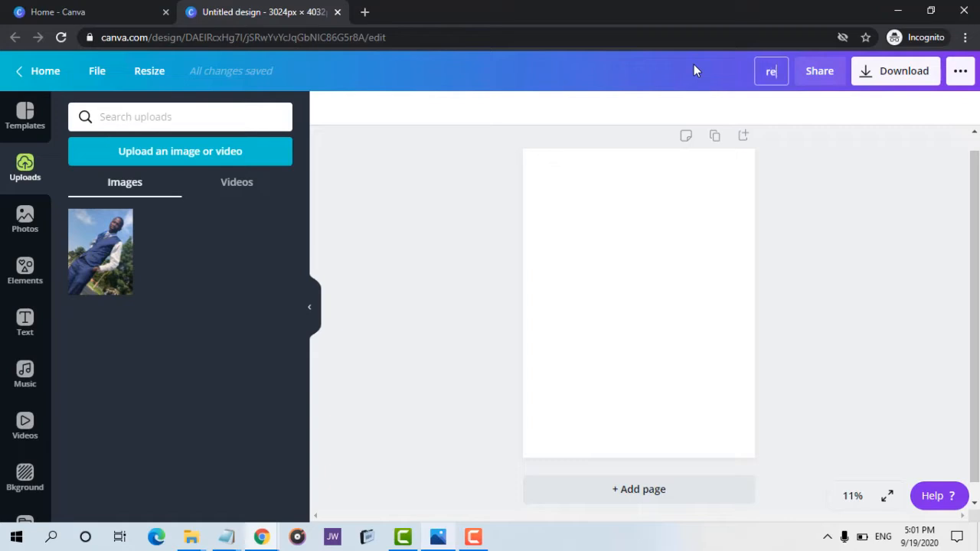
text(name)
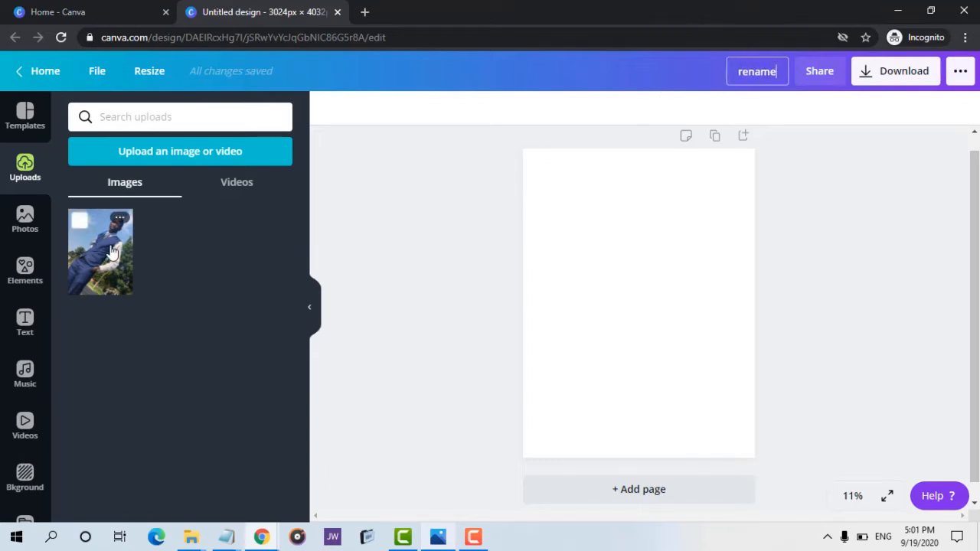
Place the uploaded photo on the page and enlarge it to fill the whole page.
drag(113, 255, 590, 235)
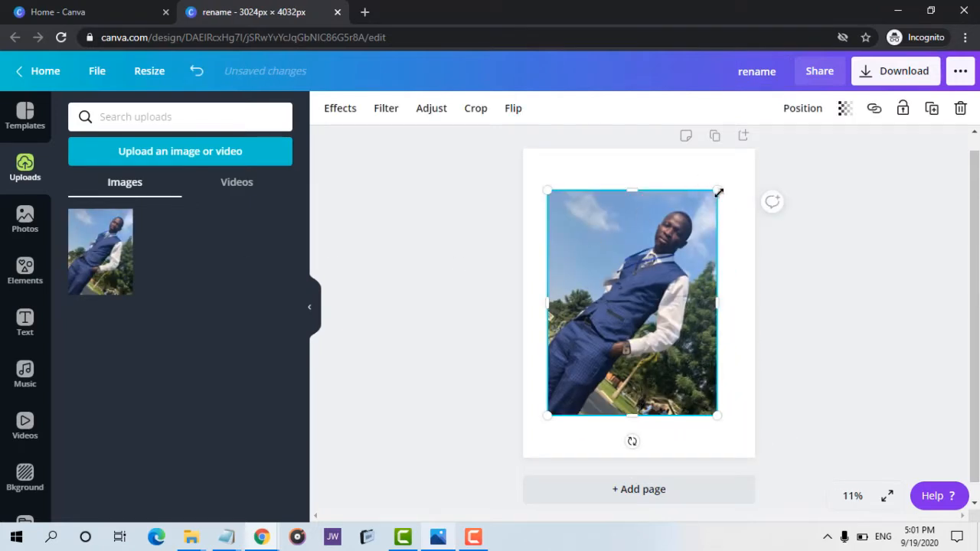
drag(722, 188, 767, 145)
drag(688, 213, 660, 255)
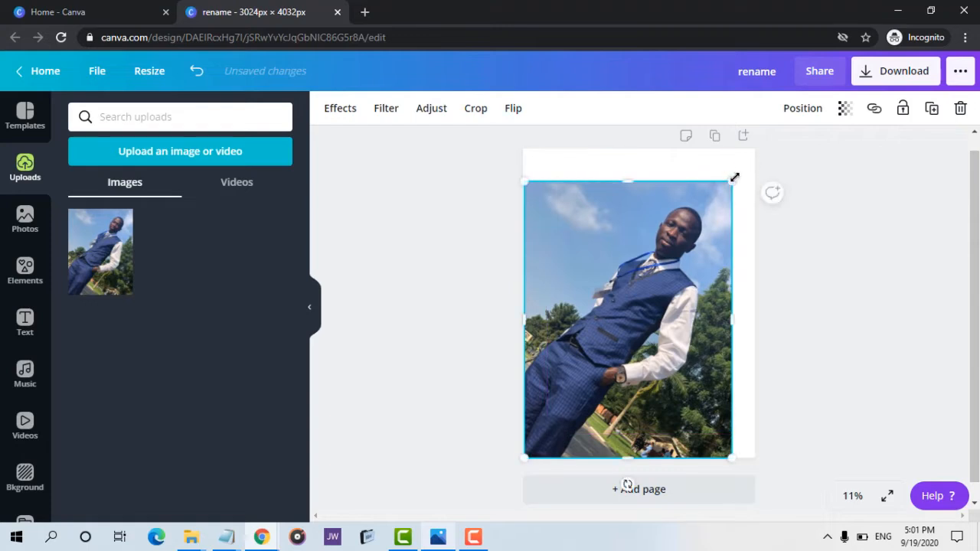
drag(734, 178, 754, 150)
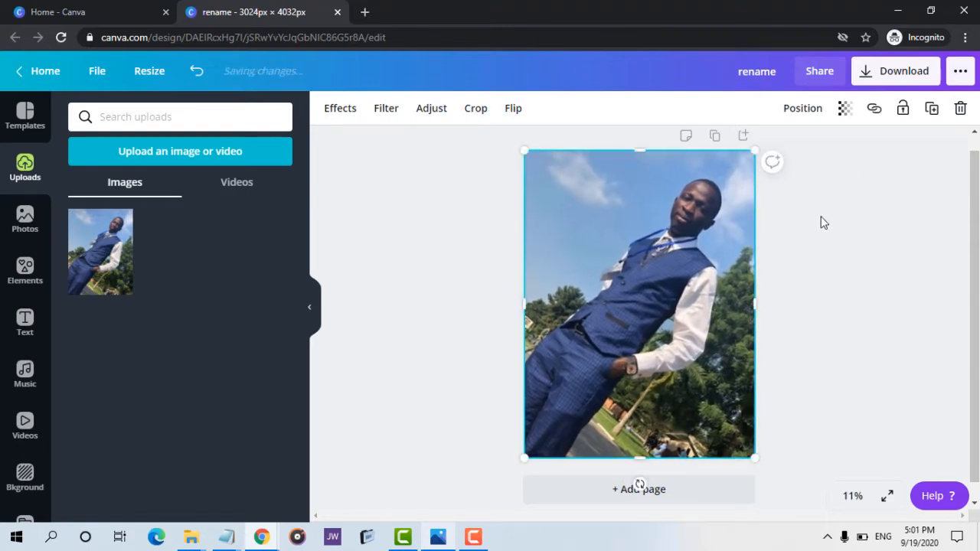
click(823, 222)
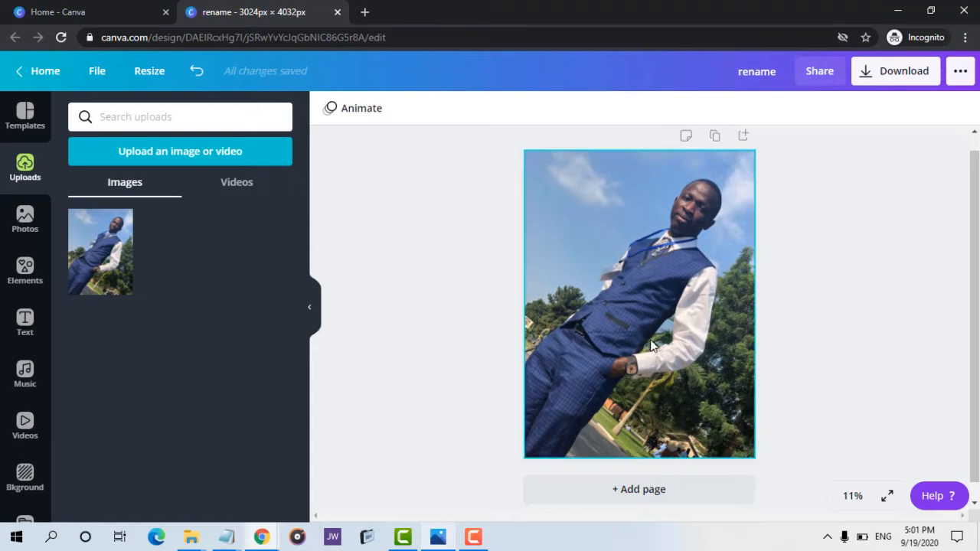
click(639, 161)
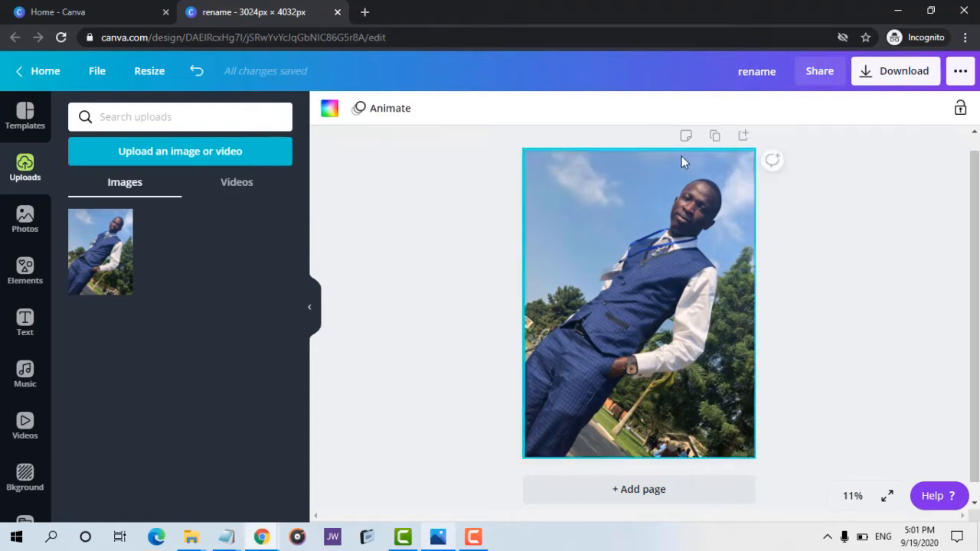
click(658, 157)
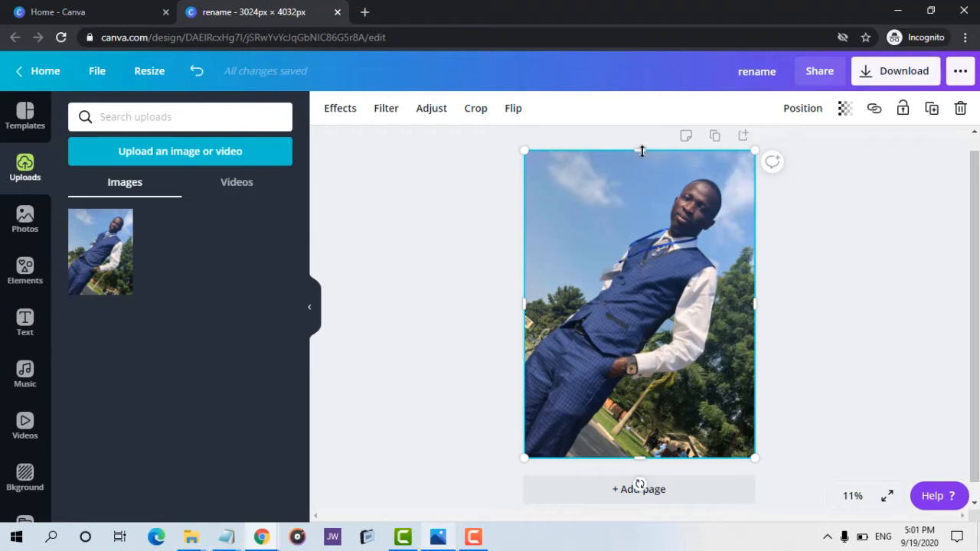
drag(642, 147, 641, 146)
click(876, 214)
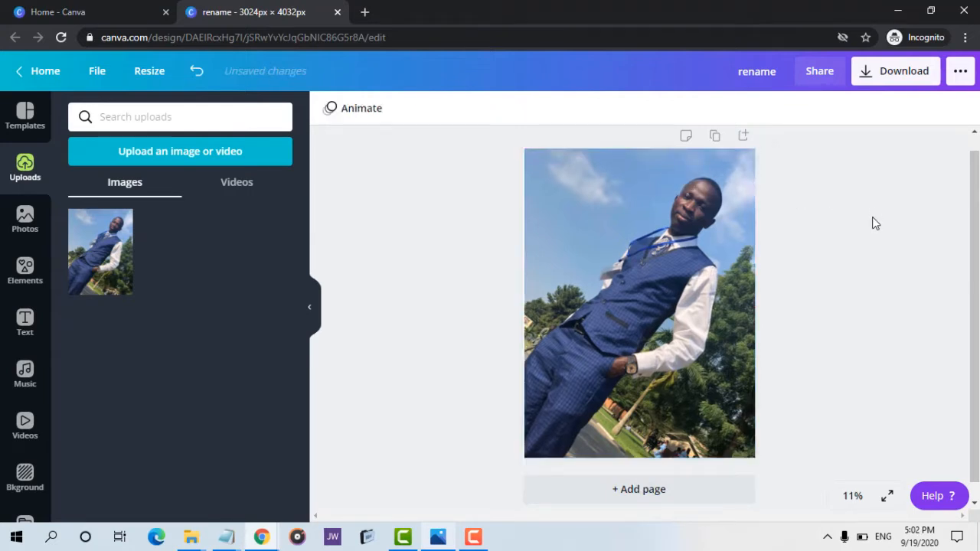
Crop about a fifth off the top of the photo.
click(698, 248)
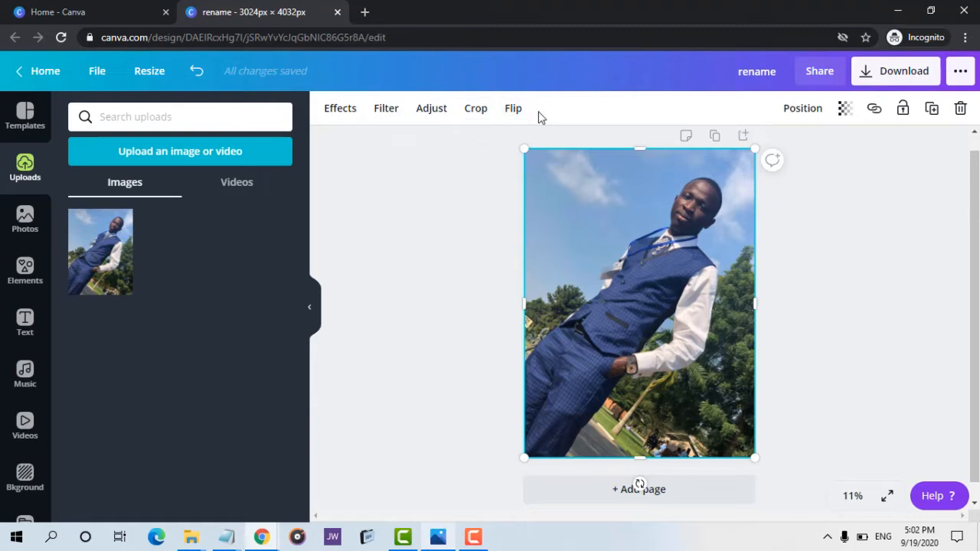
double_click(608, 191)
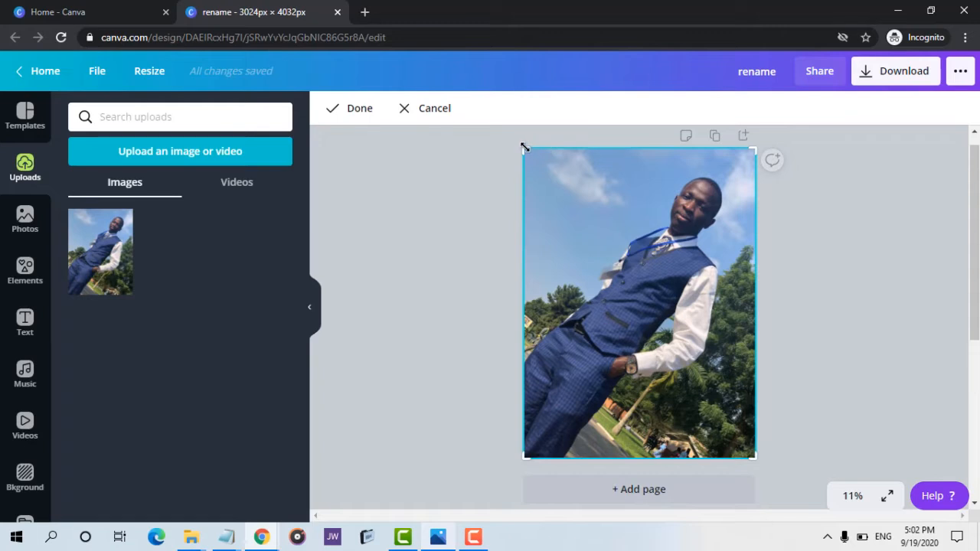
drag(523, 147, 526, 215)
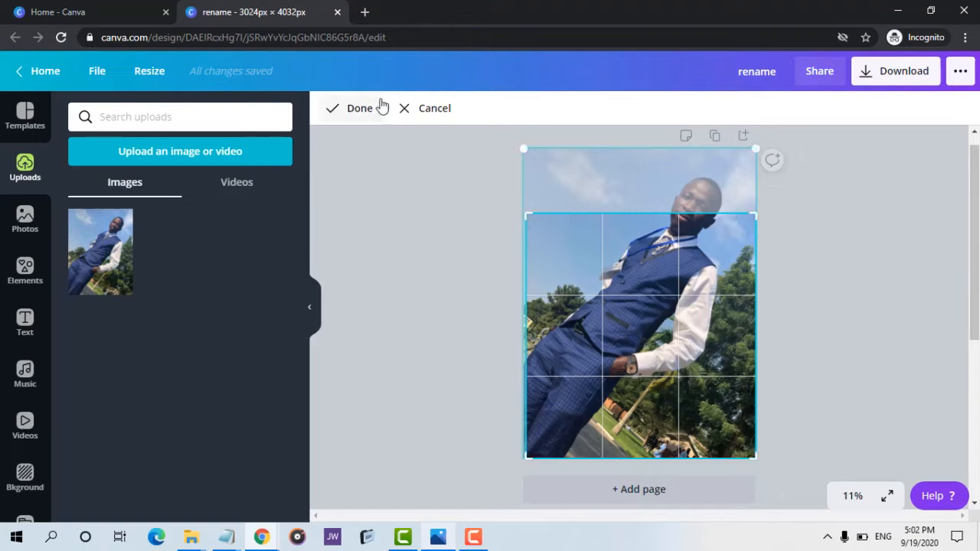
click(381, 113)
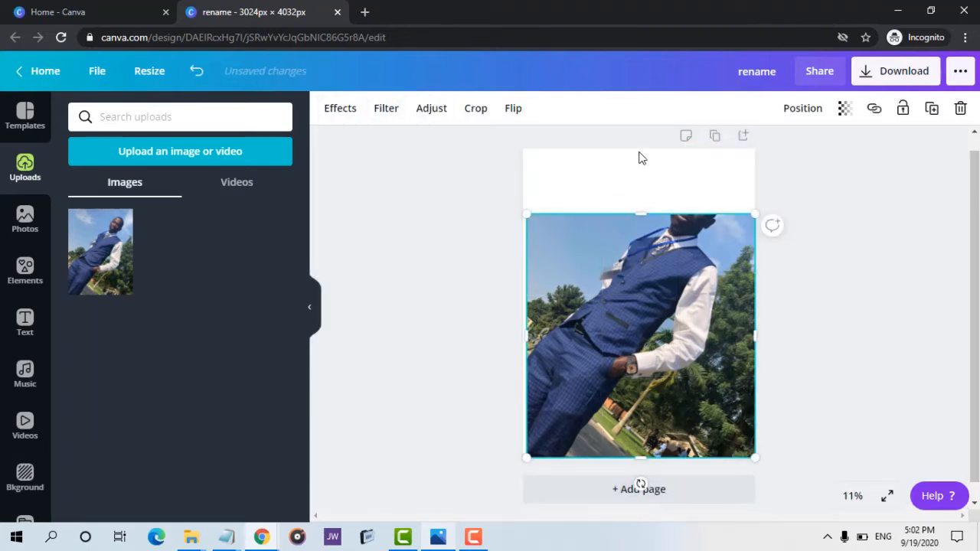
Undo the crop of the photo.
click(625, 176)
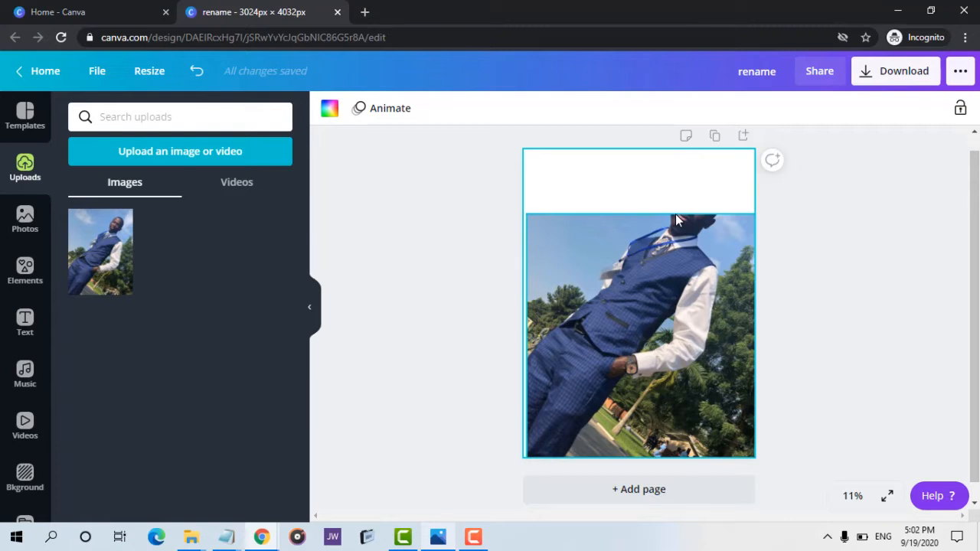
drag(675, 220, 675, 220)
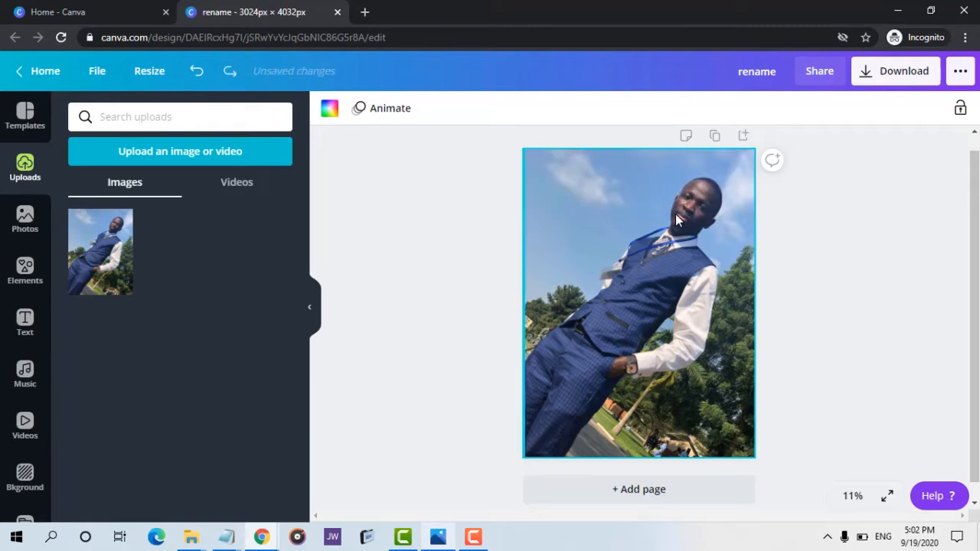
Remove the photo's background with the Background Remover effect.
click(686, 196)
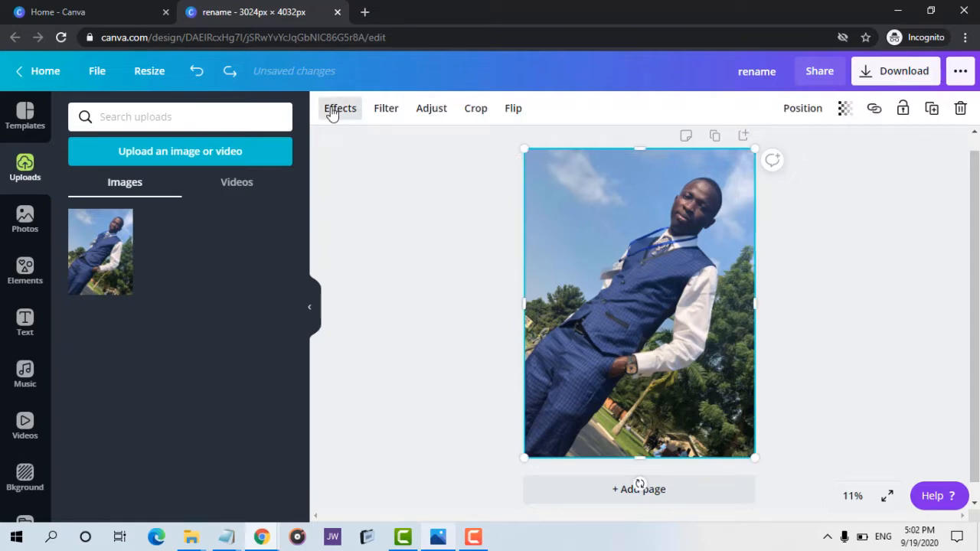
click(385, 111)
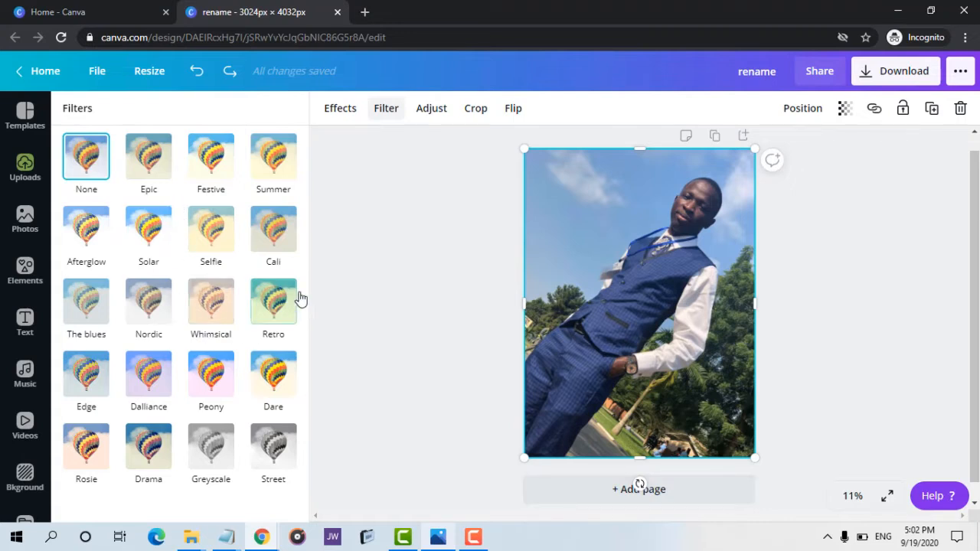
click(341, 110)
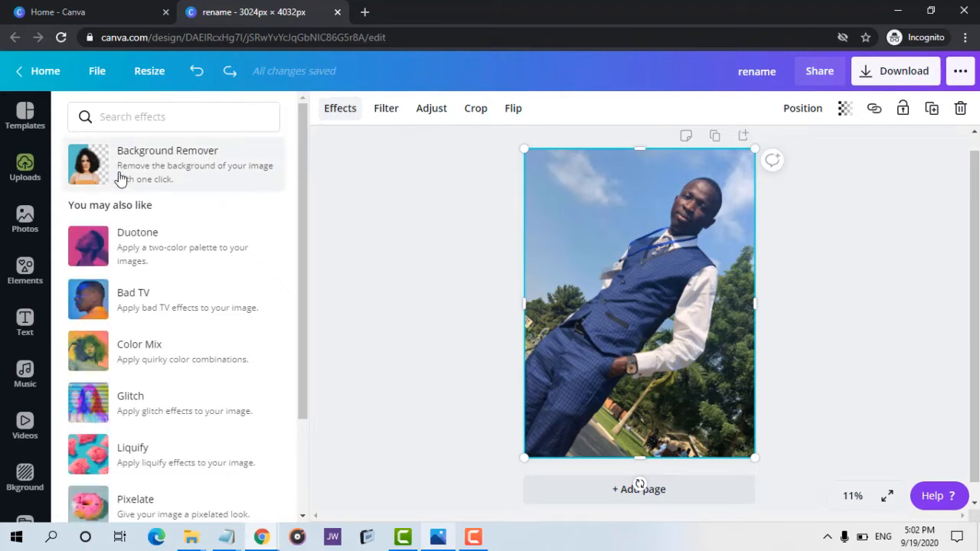
click(121, 177)
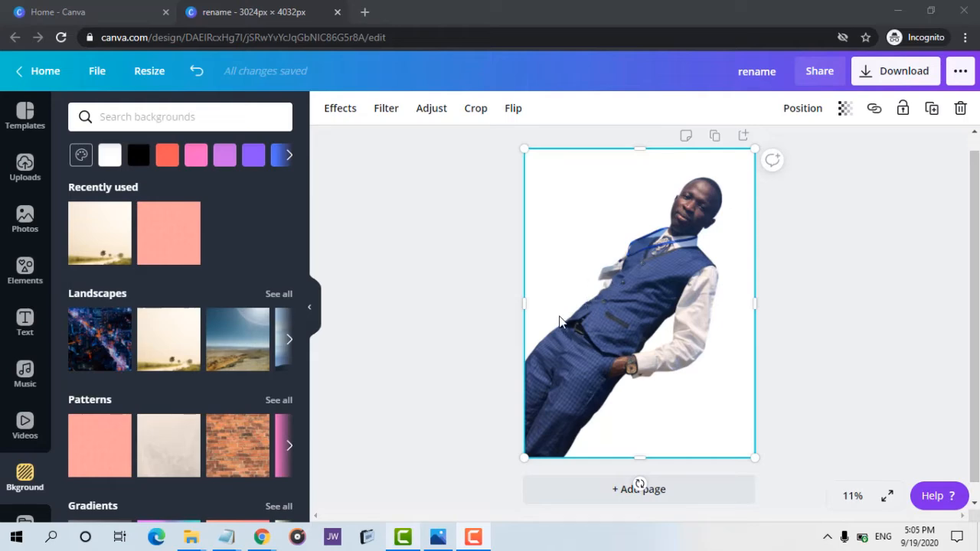
View the original photo in the Photos app to compare it, and return to the design.
click(443, 539)
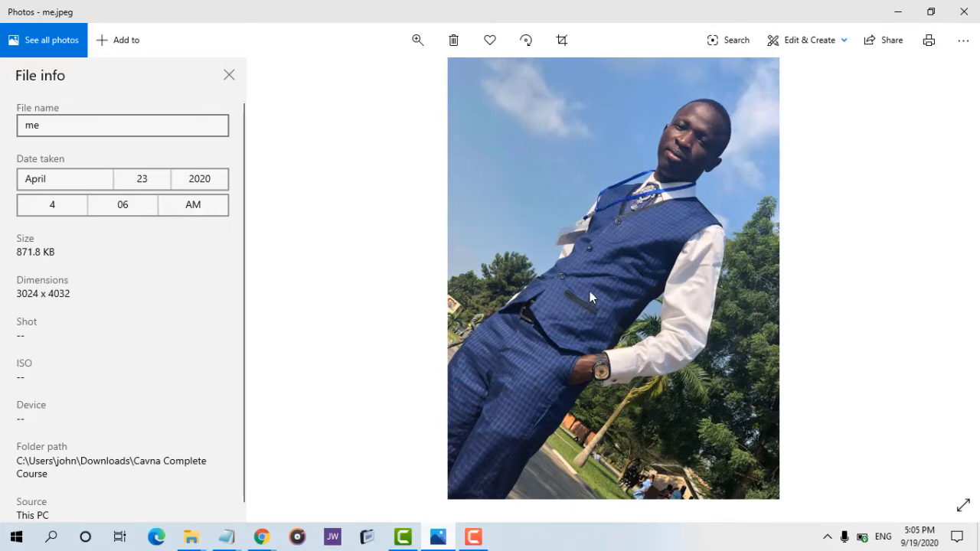
mouse_move(293, 525)
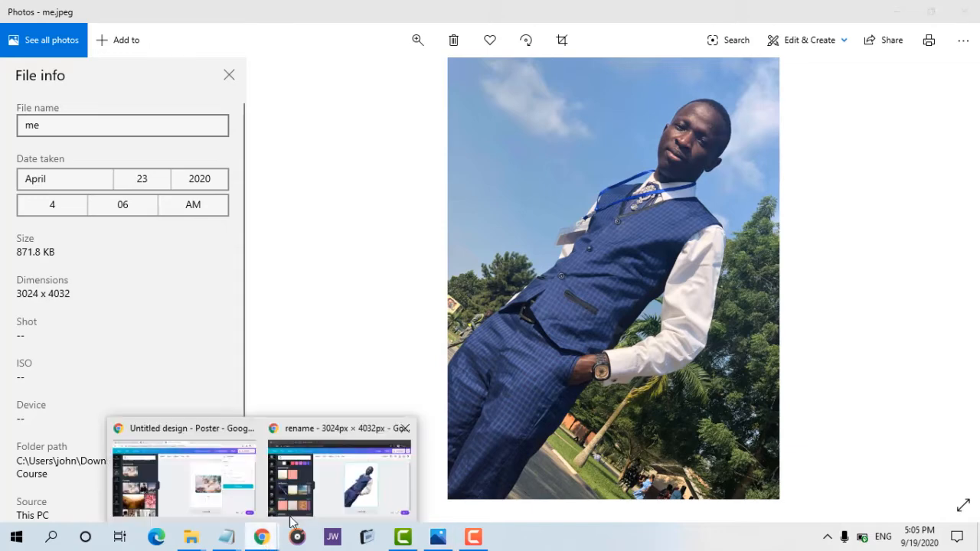
click(338, 497)
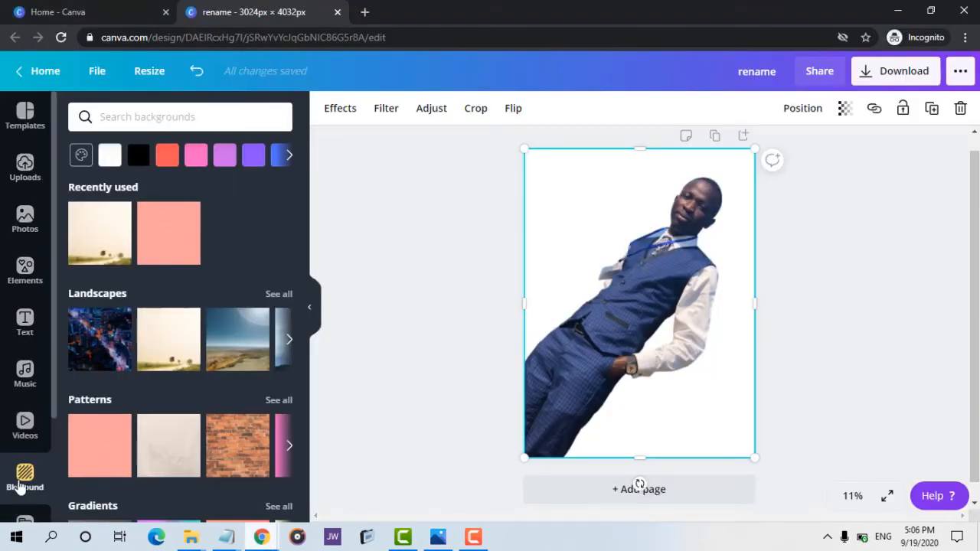
Set the page background colour to coral behind the cut-out photo.
click(24, 169)
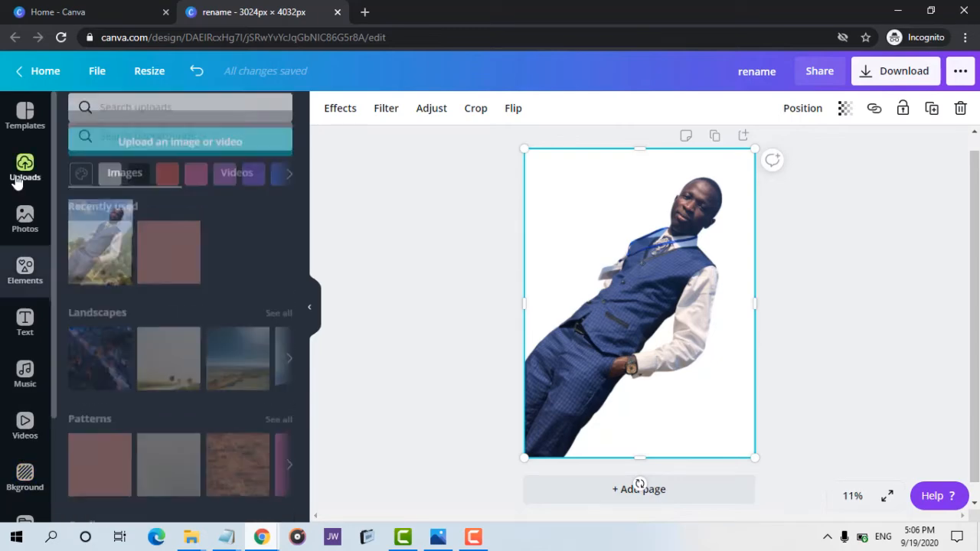
click(23, 484)
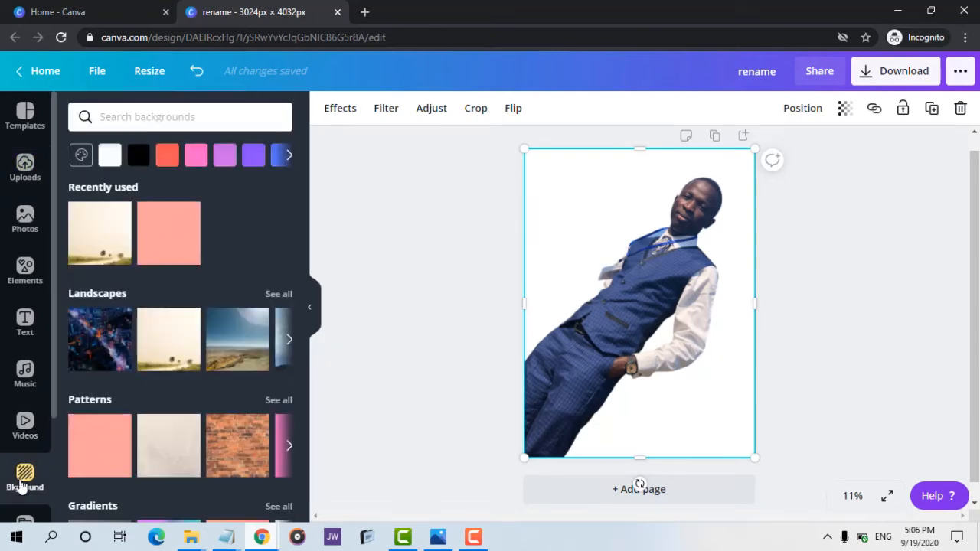
click(168, 157)
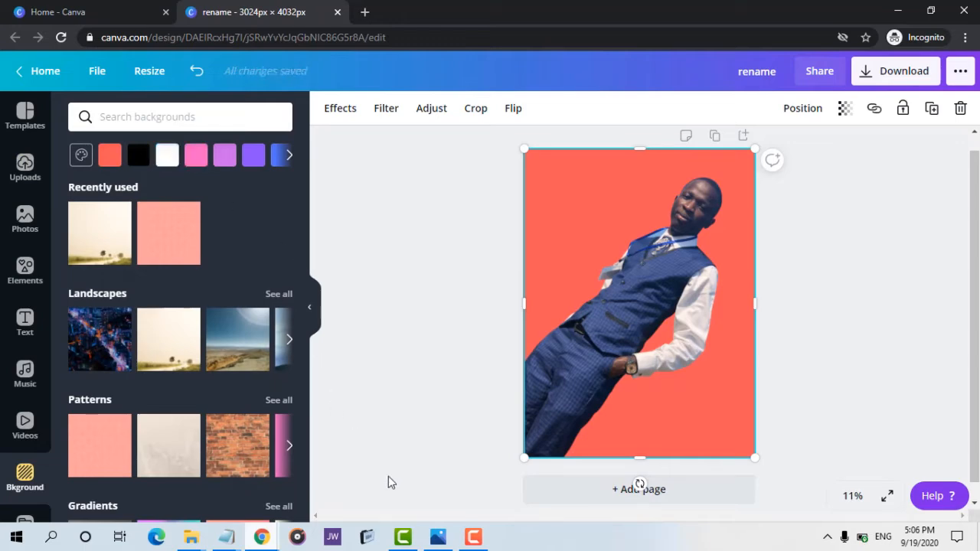
click(438, 539)
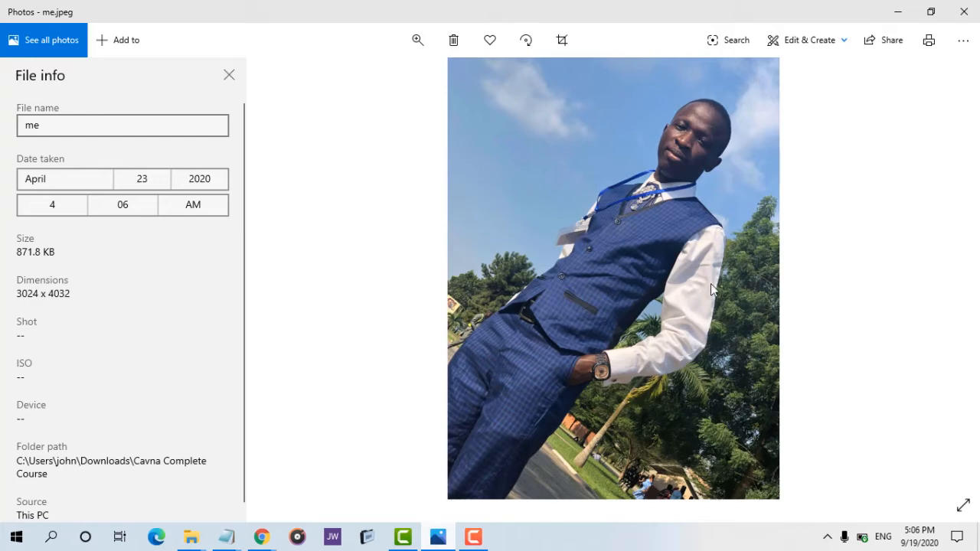
click(262, 538)
click(388, 481)
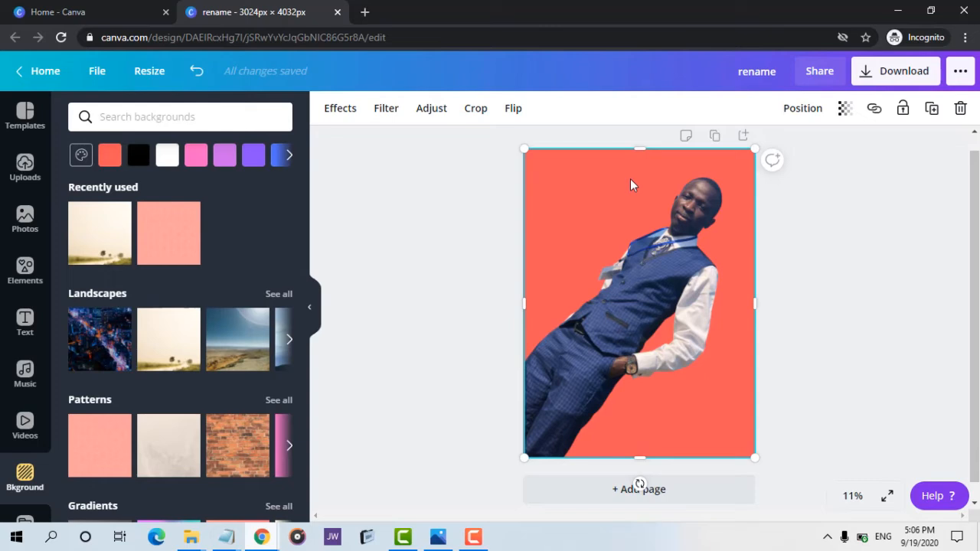
key(ctrl+z)
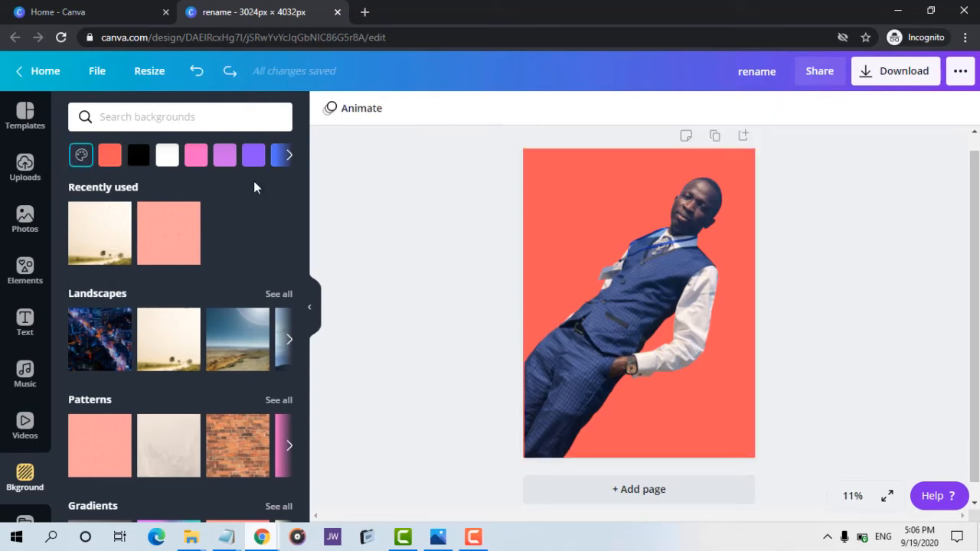
Download the design as a PNG with a transparent background.
click(902, 91)
click(848, 179)
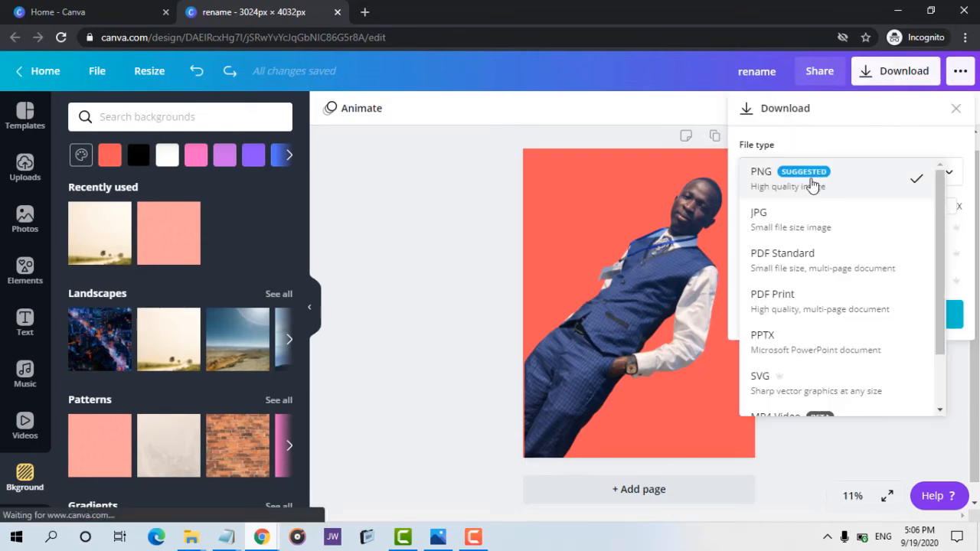
click(812, 186)
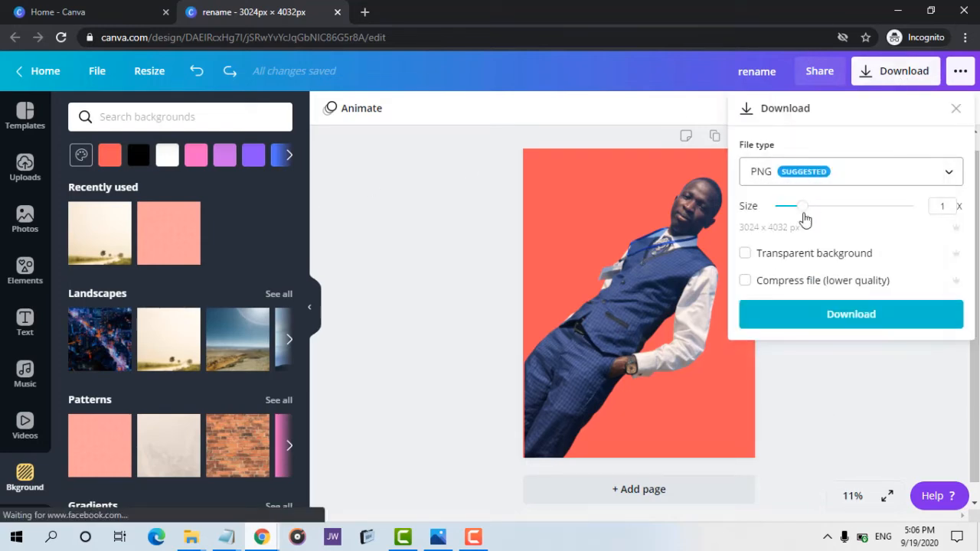
click(747, 254)
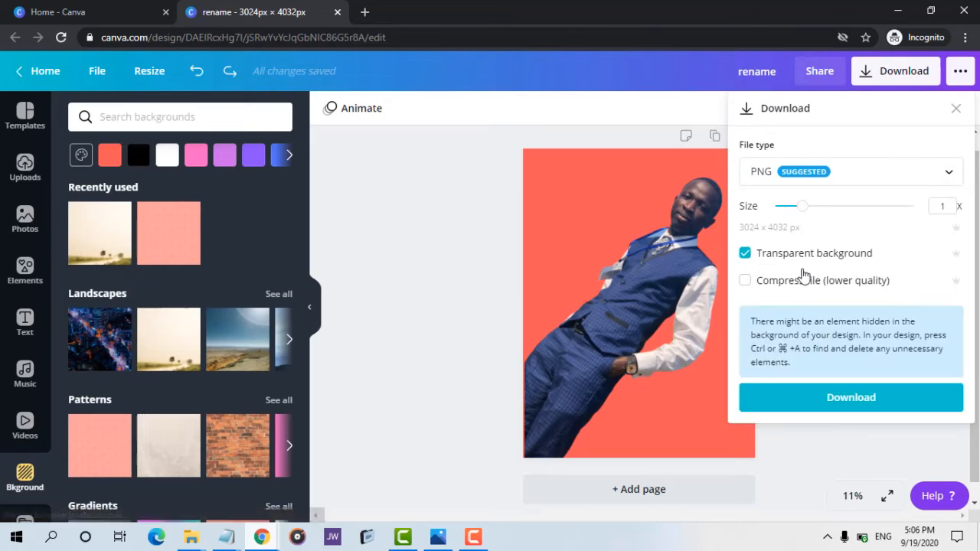
click(827, 411)
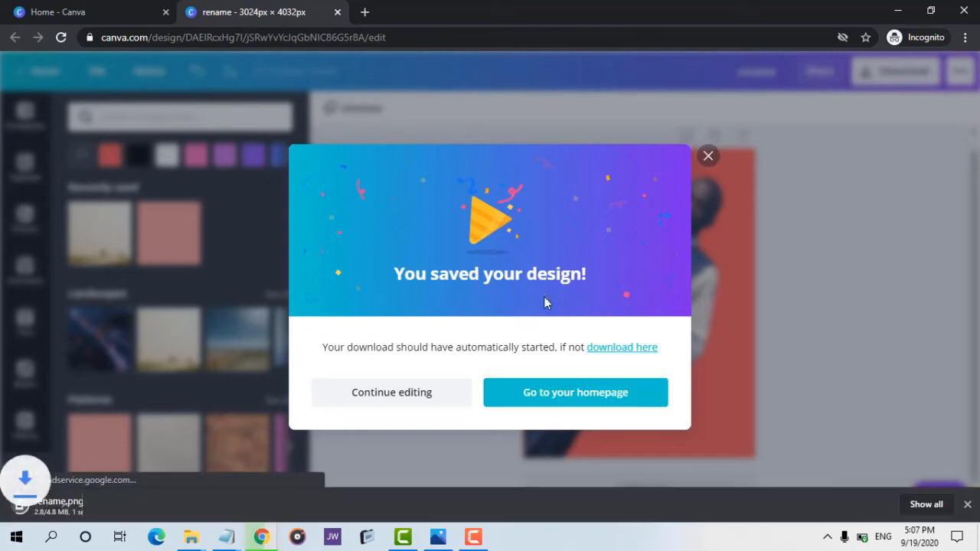
Open the downloaded rename.png and zoom in to inspect the cut-out edges.
mouse_move(191, 537)
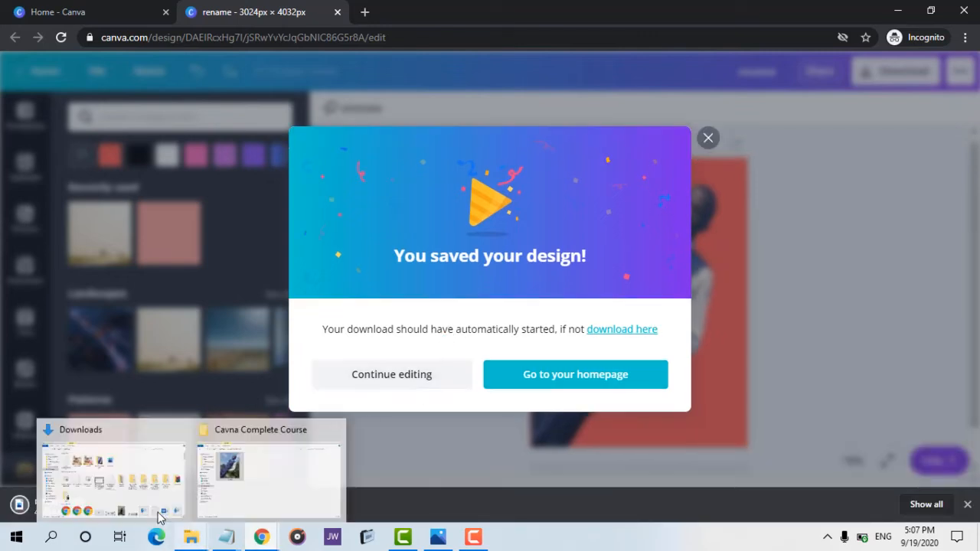
mouse_move(149, 481)
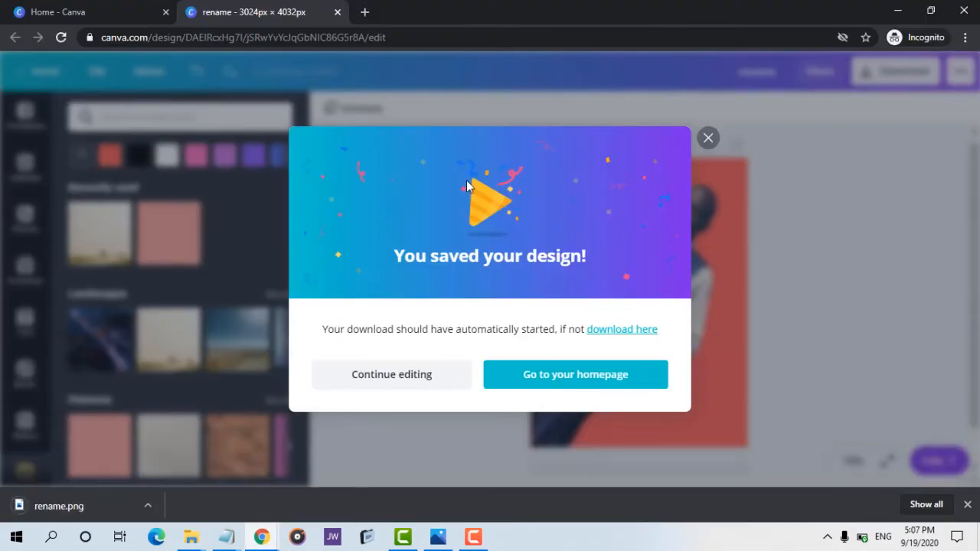
click(147, 507)
click(181, 421)
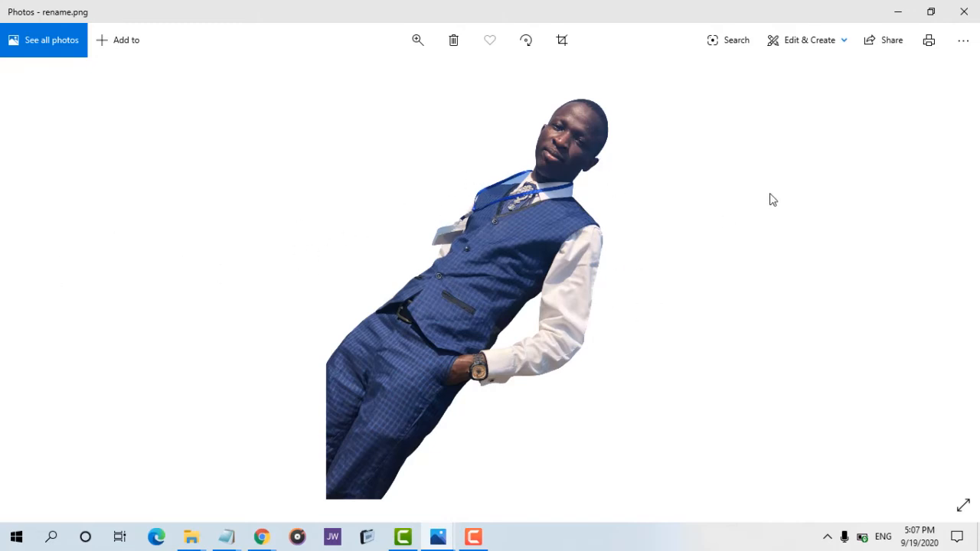
scroll(490, 292, up, 2)
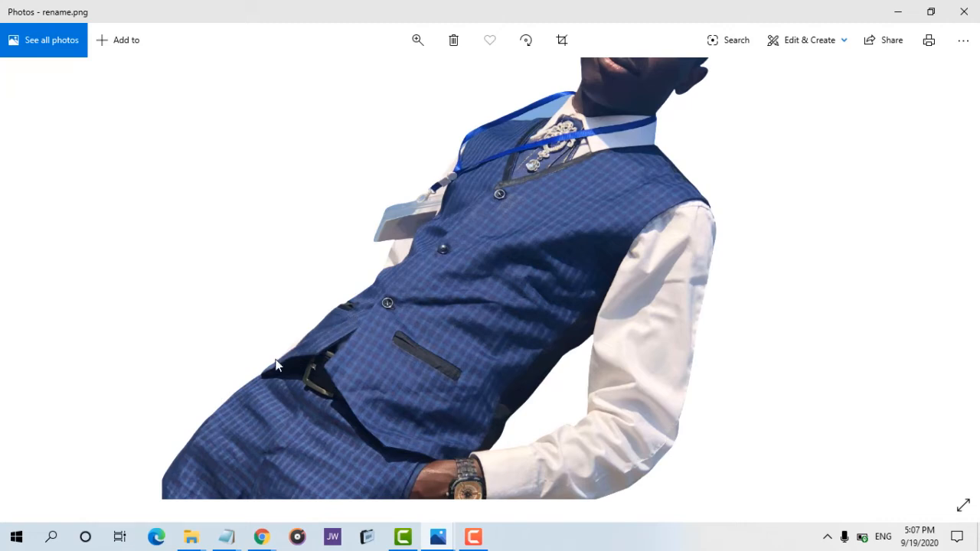
drag(572, 232, 543, 320)
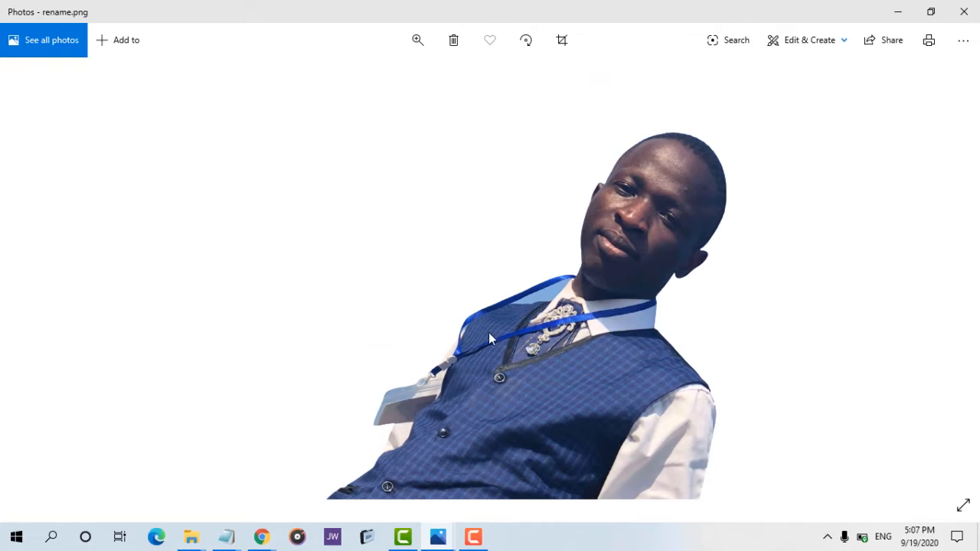
click(898, 11)
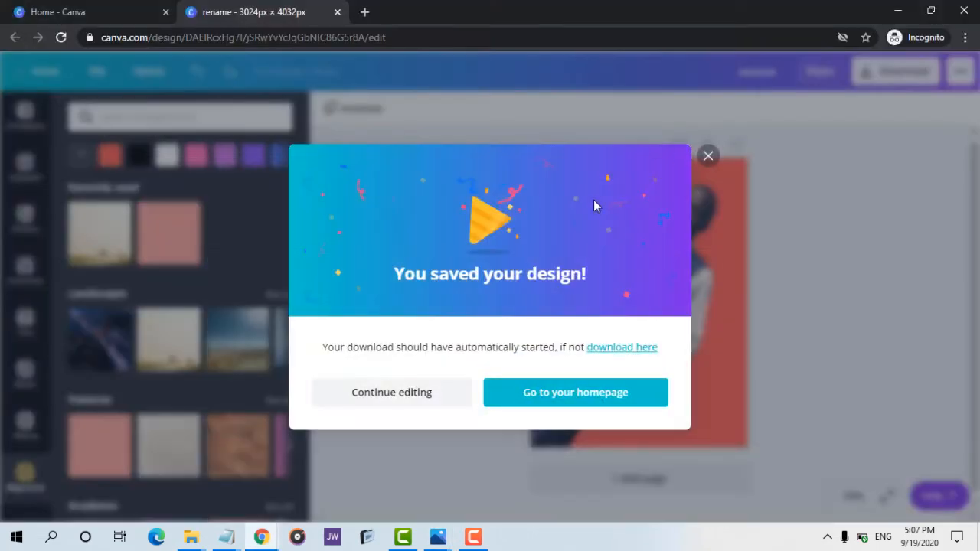
Close the download dialog and undo the coral background and the background removal.
click(709, 156)
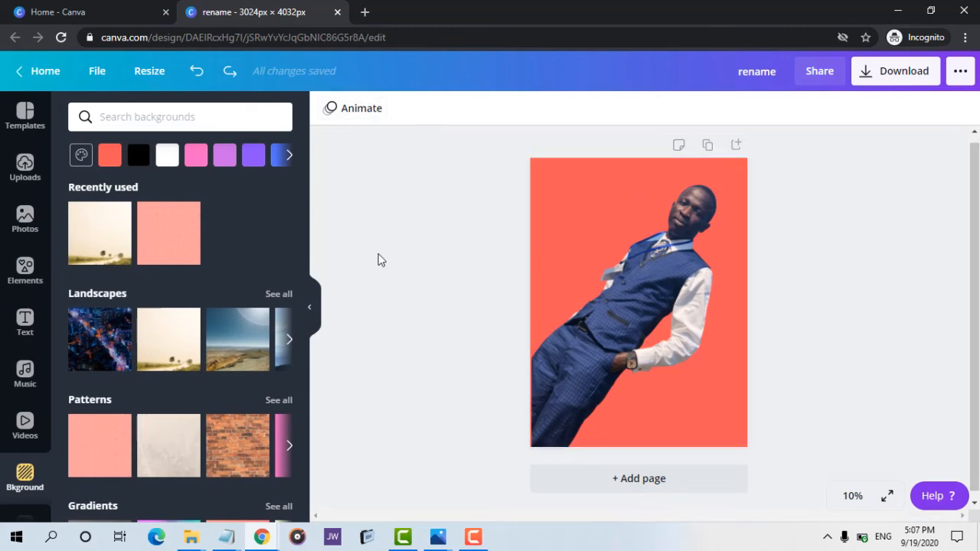
key(ctrl+z)
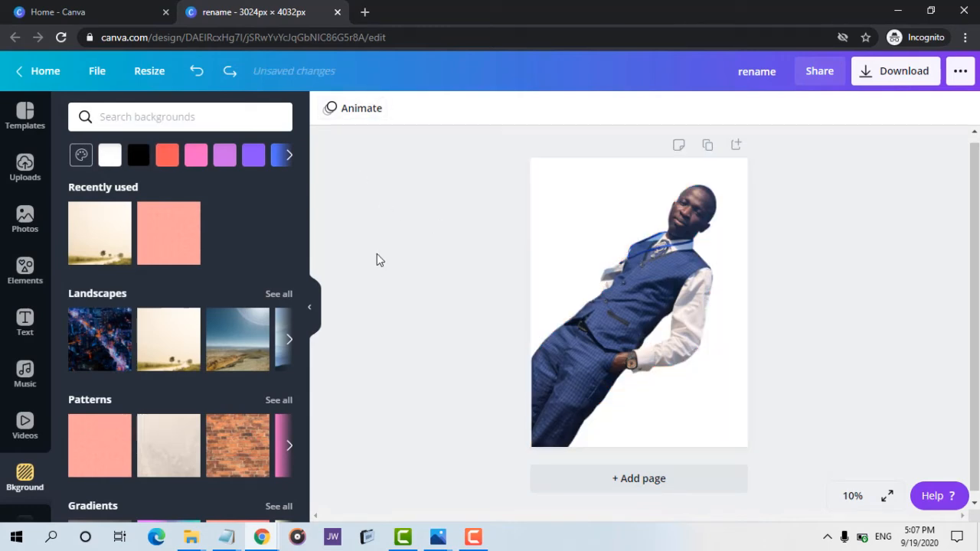
key(ctrl+y)
key(ctrl+z)
key(ctrl+z)
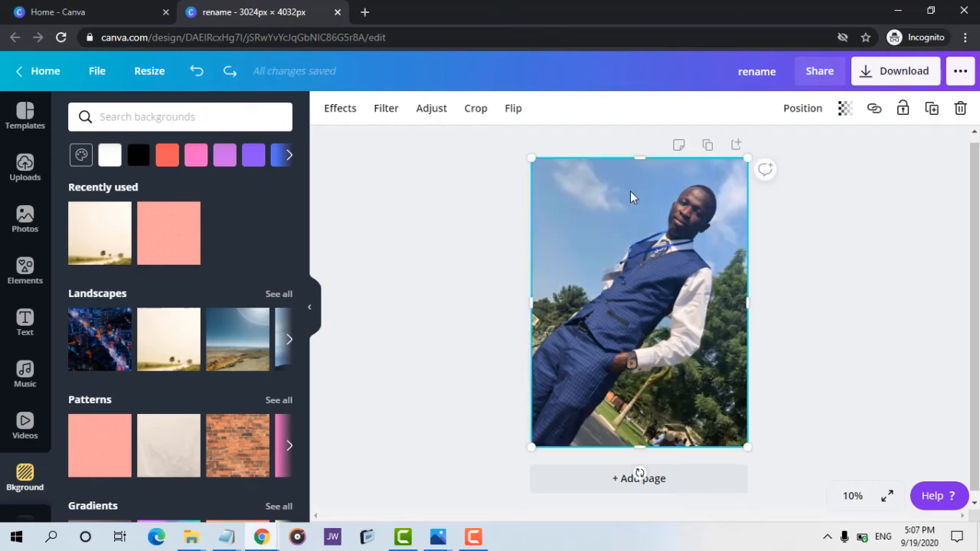
Try the Epic, Festive and Summer filters on the photo, setting the intensity to 42.
click(386, 108)
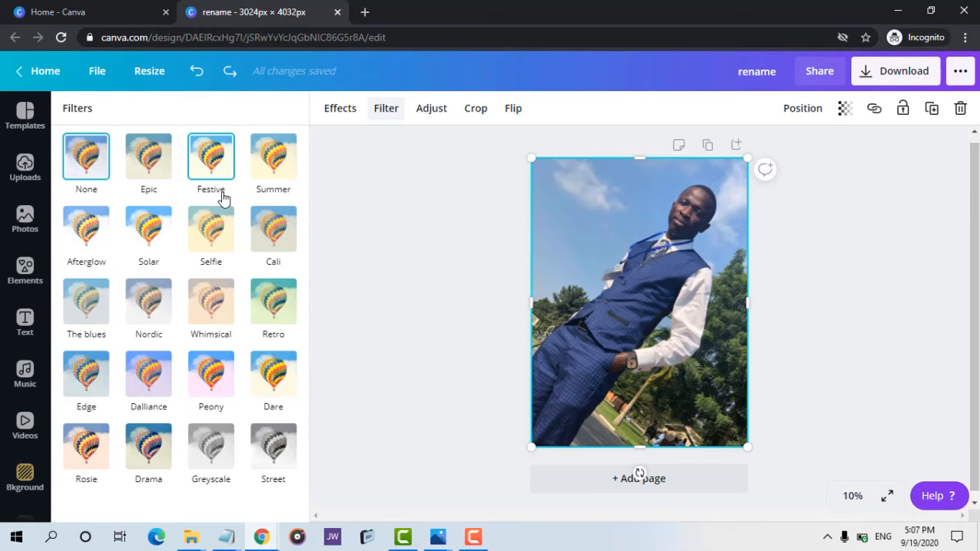
click(145, 160)
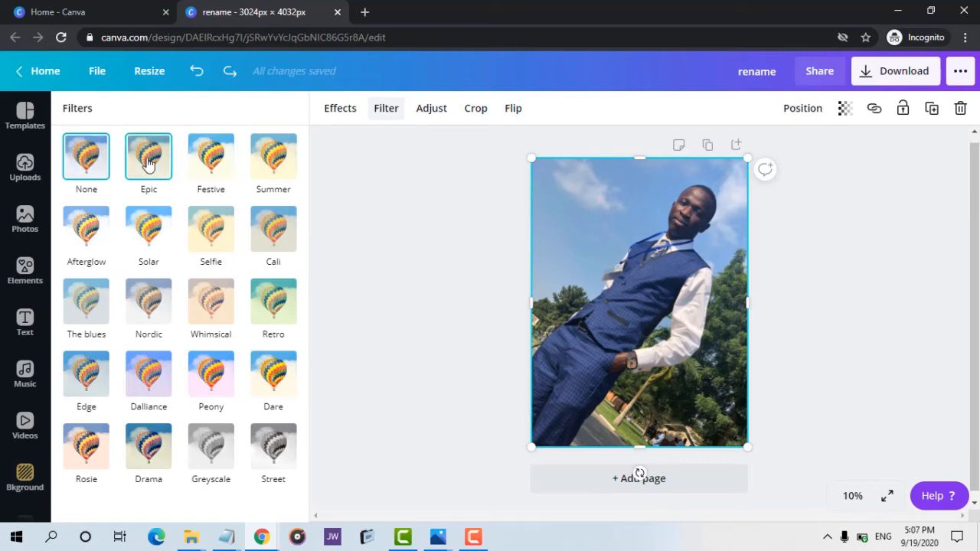
click(201, 159)
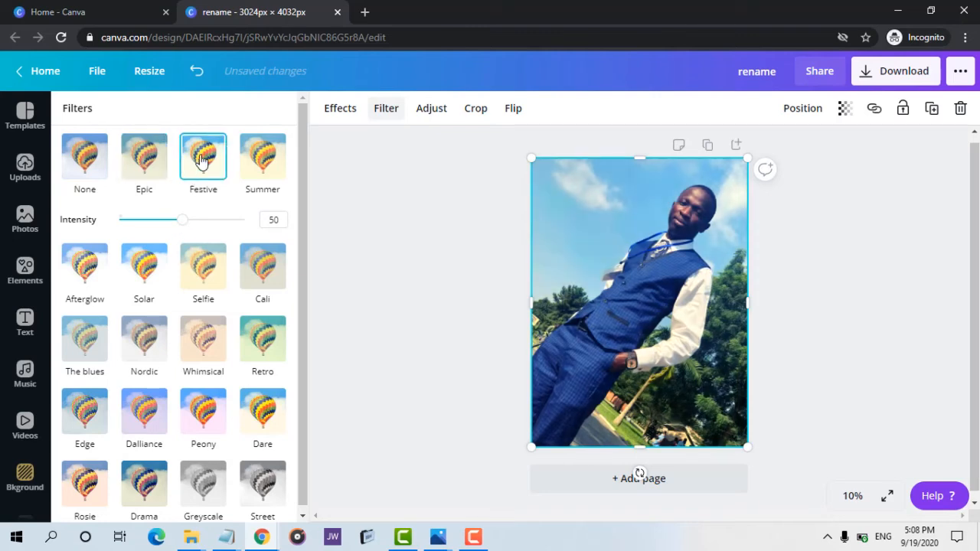
click(265, 162)
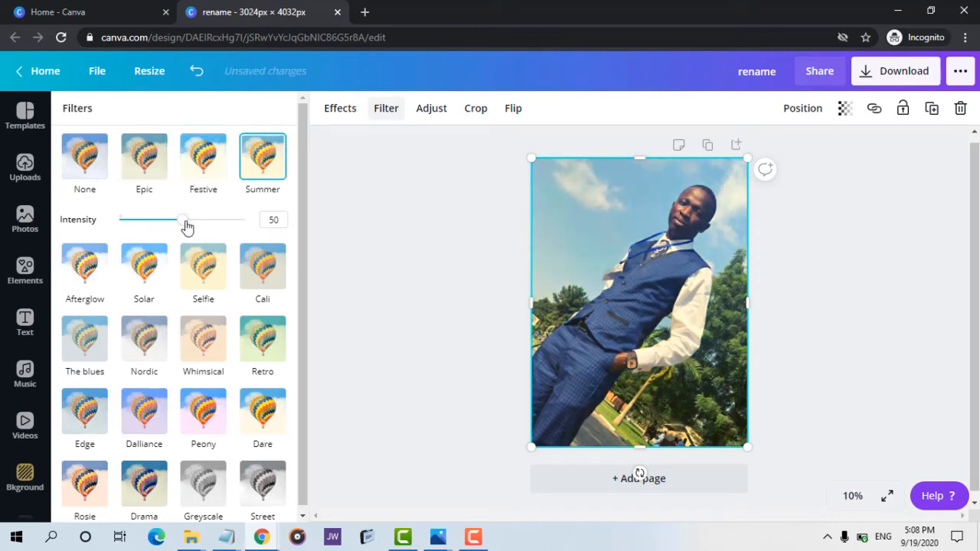
drag(183, 224, 174, 257)
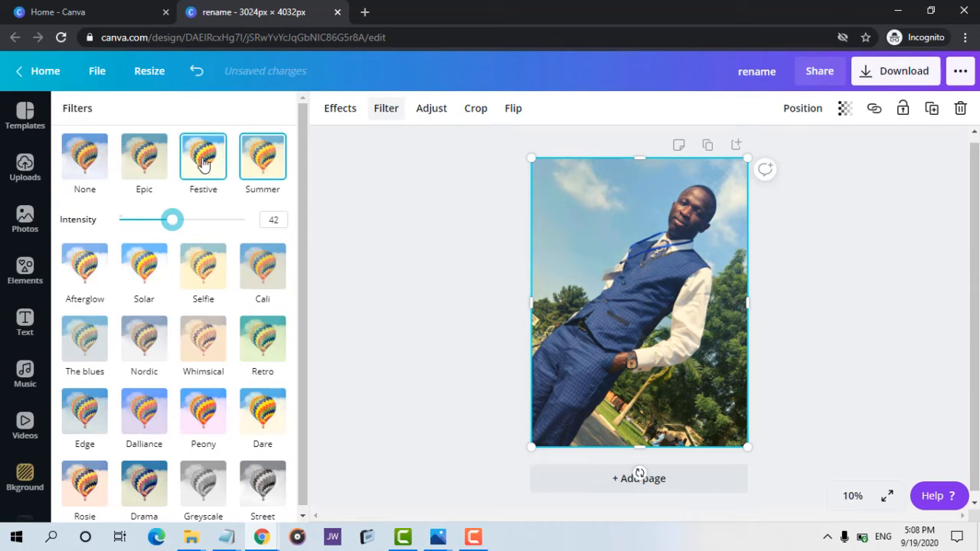
Apply the Selfie filter to the photo with an intensity of 54.
click(204, 163)
click(204, 274)
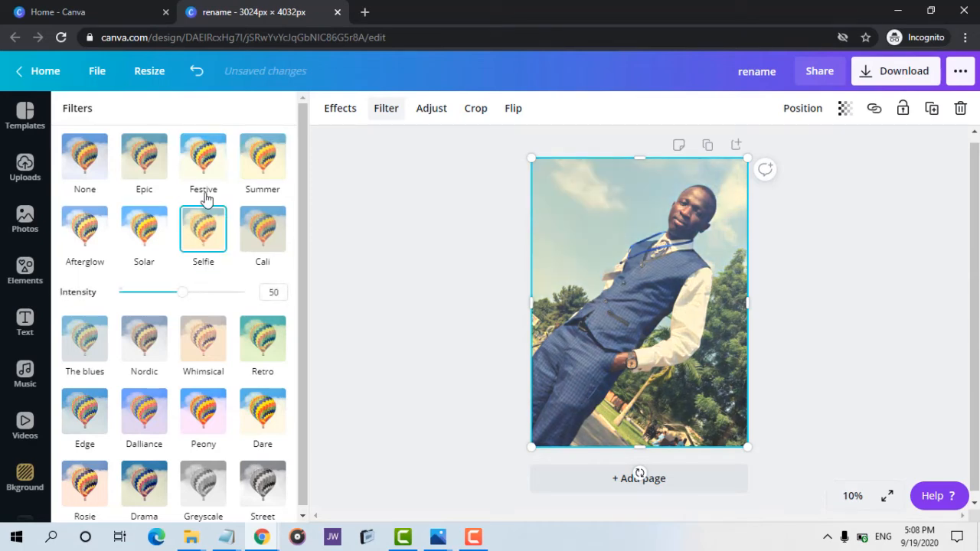
drag(178, 304, 188, 298)
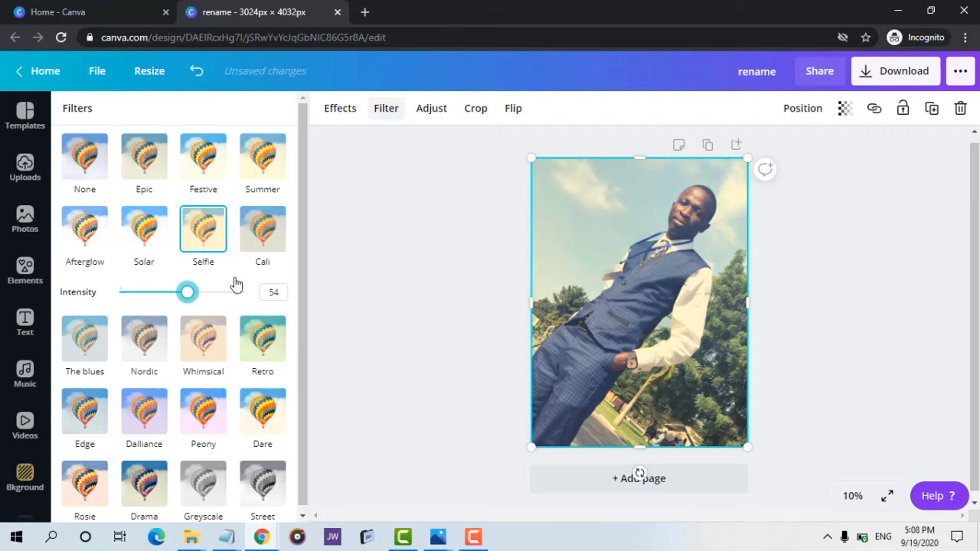
Set the photo's X-Process adjustment to 100.
click(429, 111)
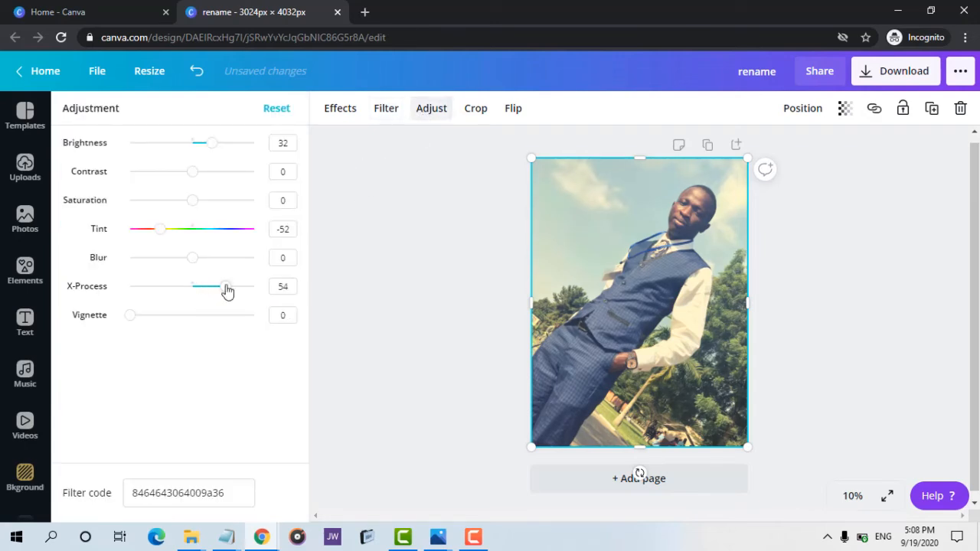
drag(226, 291, 258, 286)
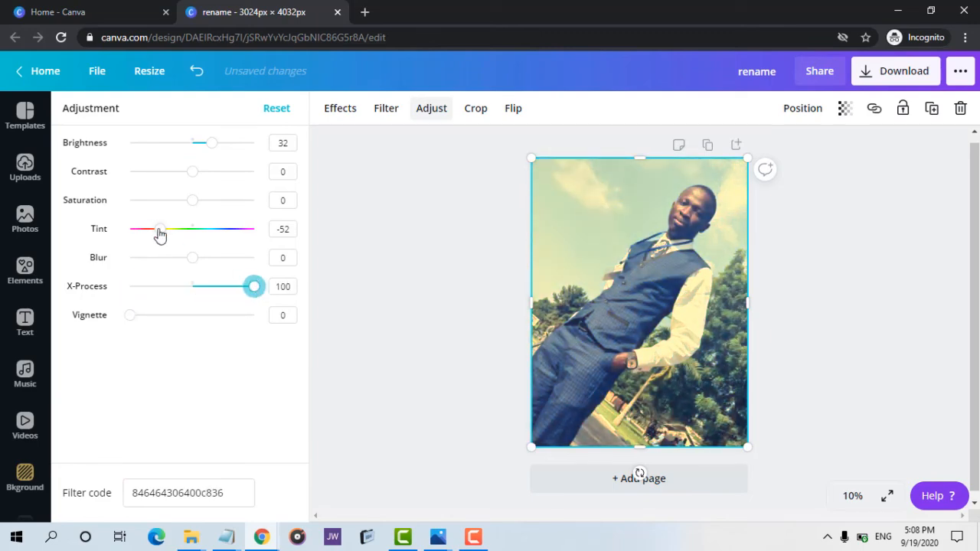
Set the photo's Tint adjustment to 84 and its Contrast to -24.
drag(158, 233, 241, 232)
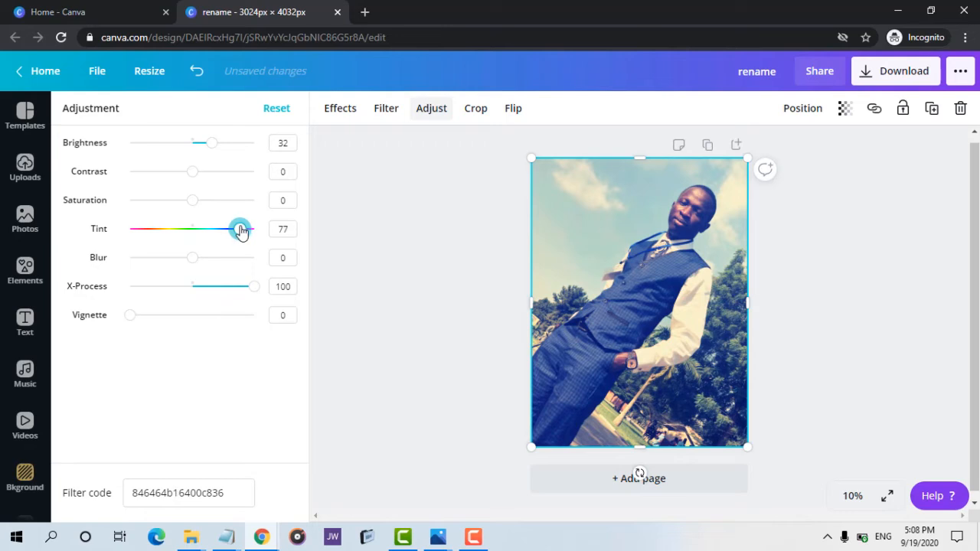
drag(241, 231, 245, 234)
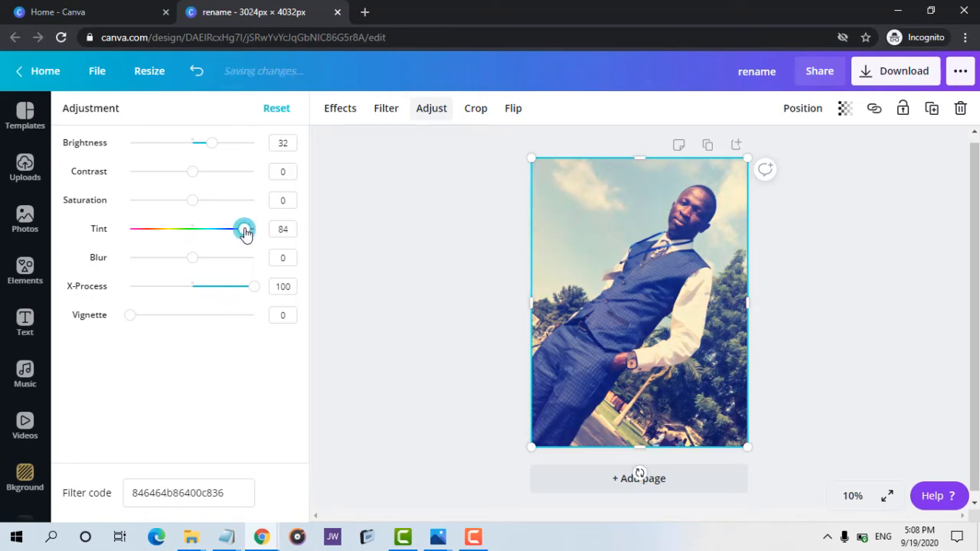
drag(197, 181, 178, 197)
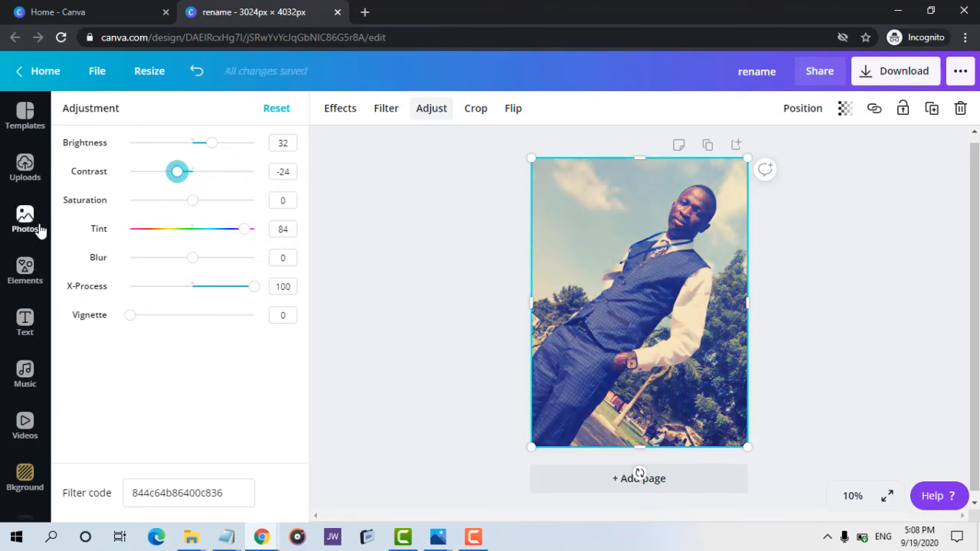
Add a rectangle and stretch it into a band across the full width of the photo's lower middle.
click(26, 320)
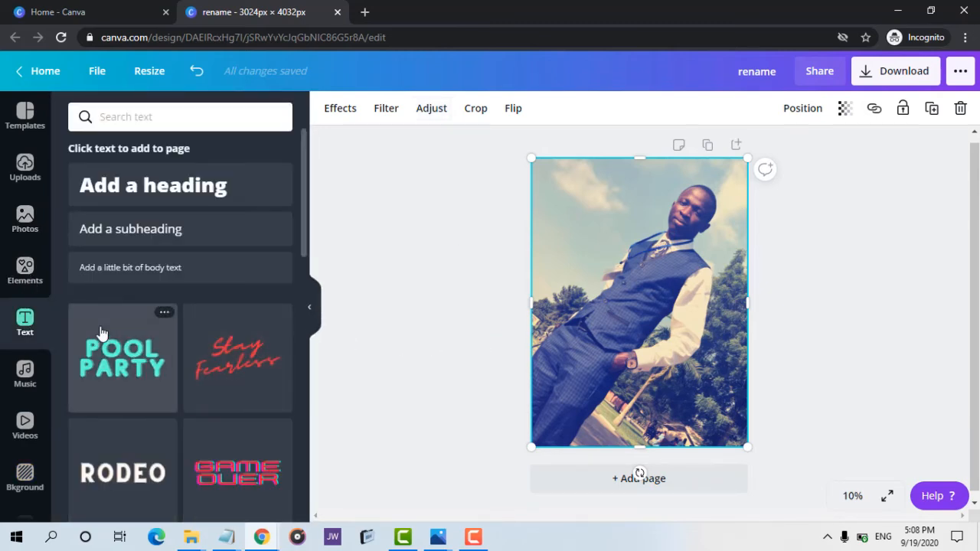
click(25, 268)
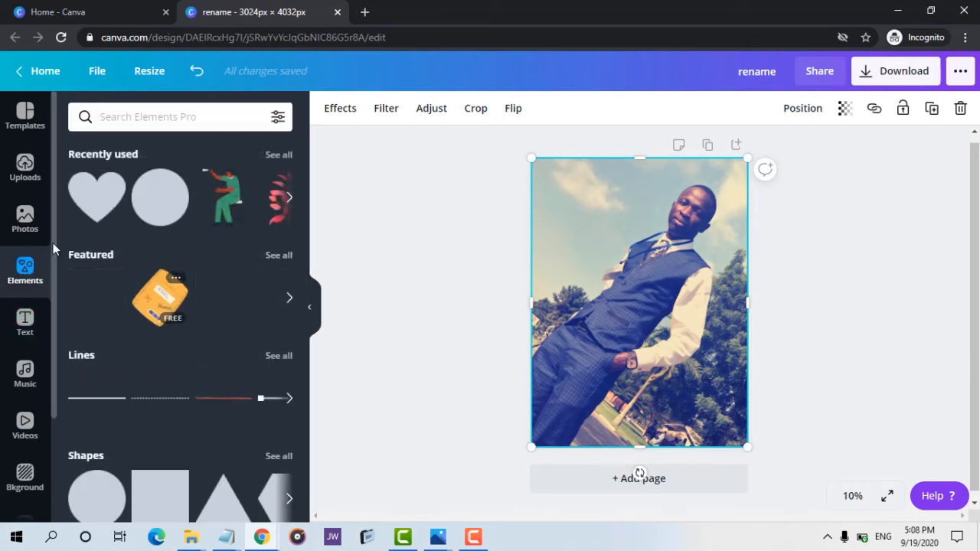
scroll(303, 205, down, 2)
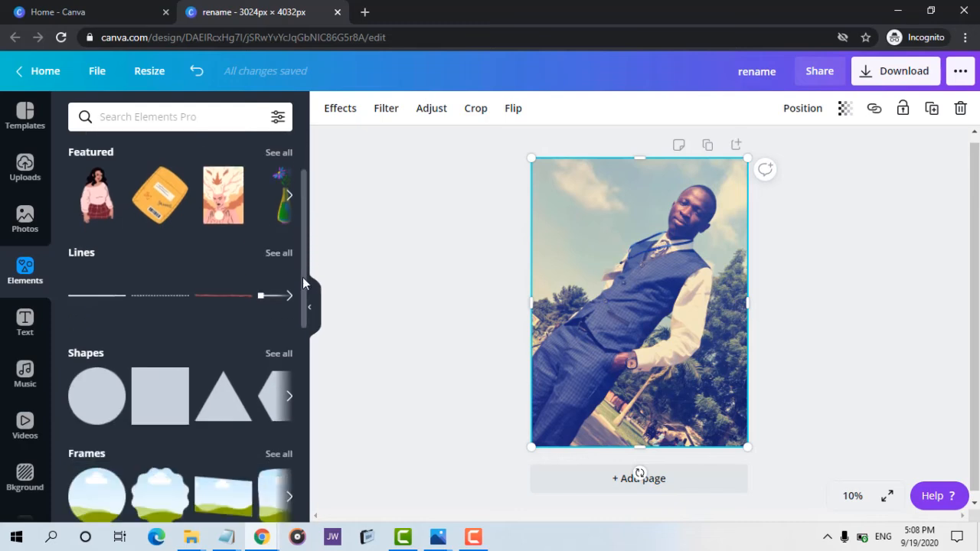
scroll(303, 283, down, 2)
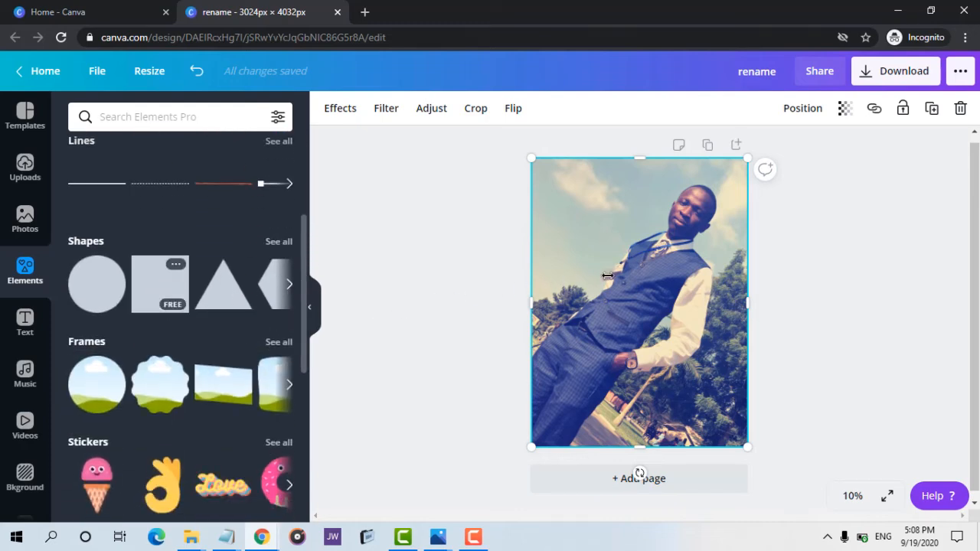
key(r)
drag(639, 243, 824, 314)
drag(713, 344, 671, 349)
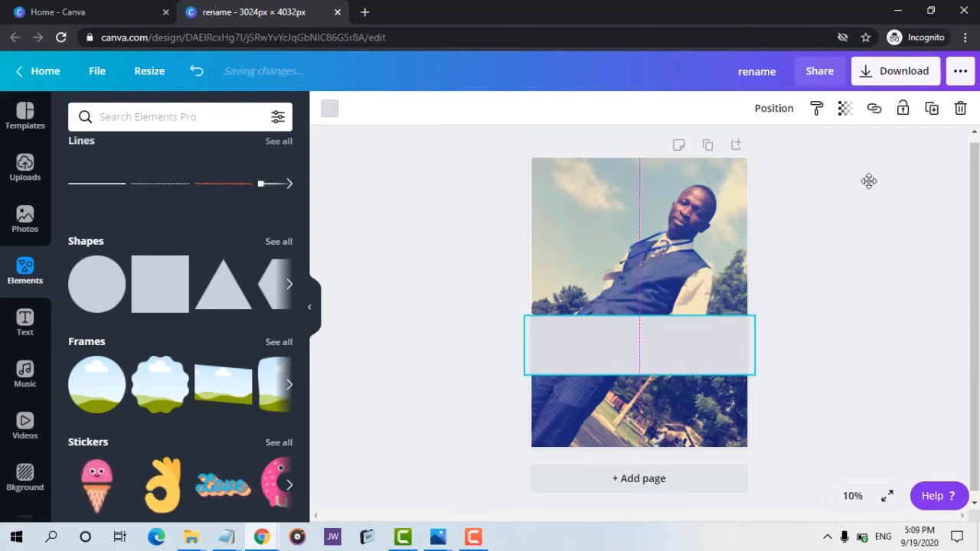
Set the rectangle band's transparency to 46.
click(845, 109)
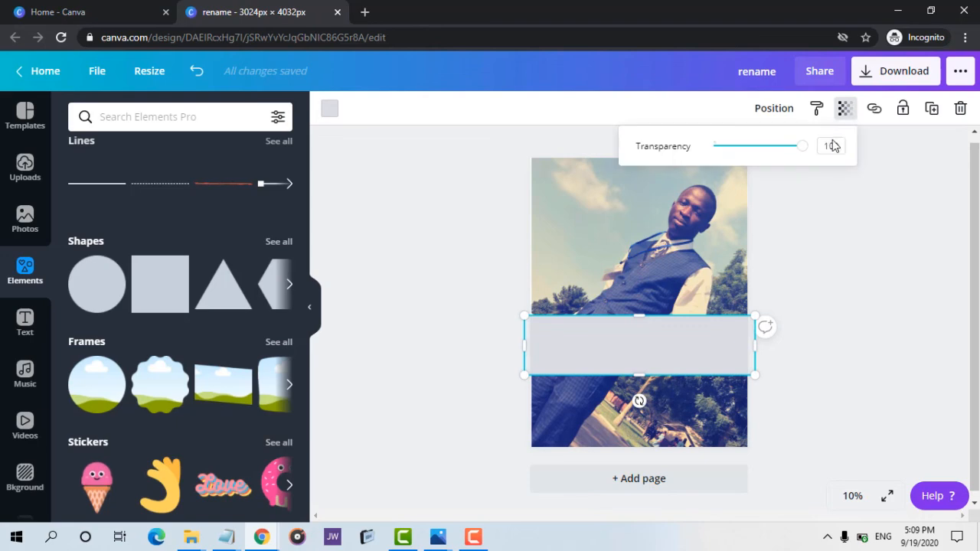
click(755, 146)
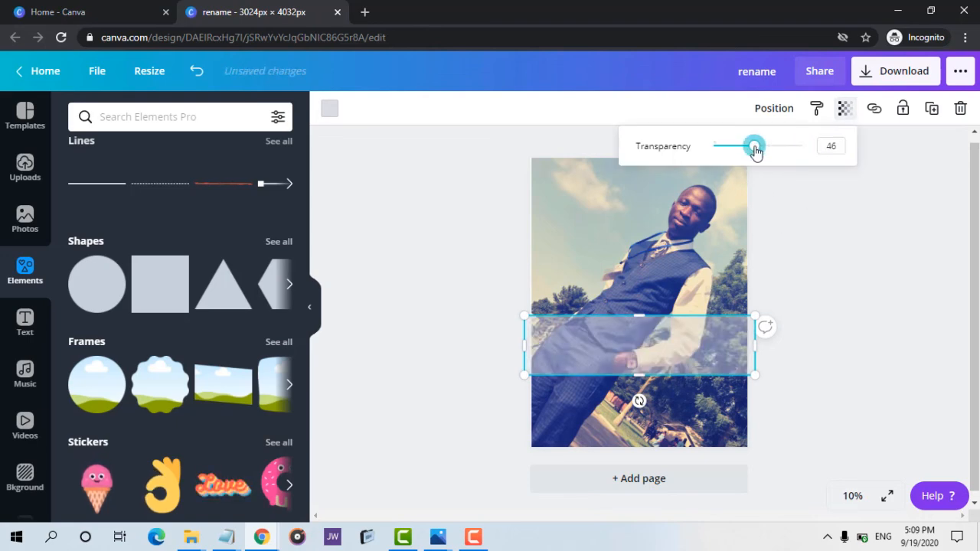
click(658, 344)
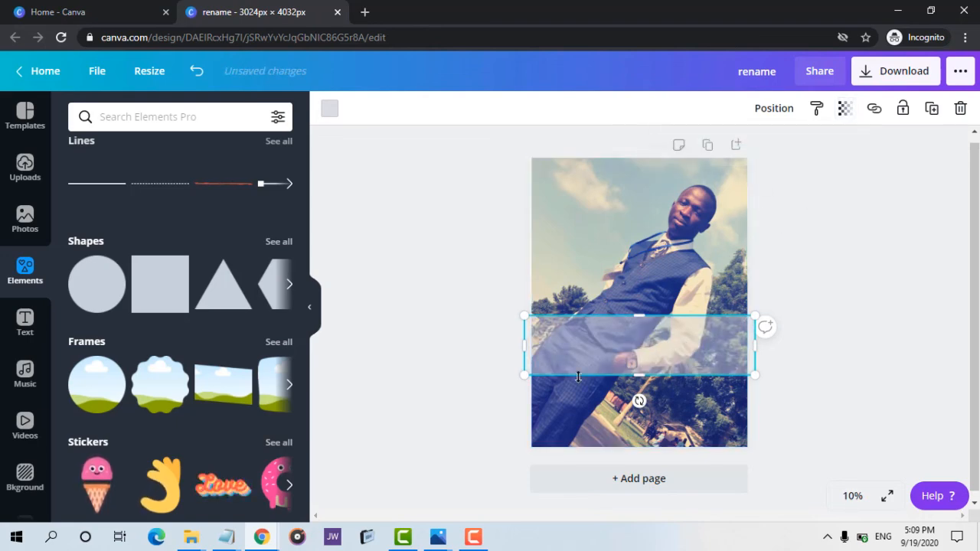
Add a heading text box and replace its text with the person's full name.
click(24, 320)
click(147, 201)
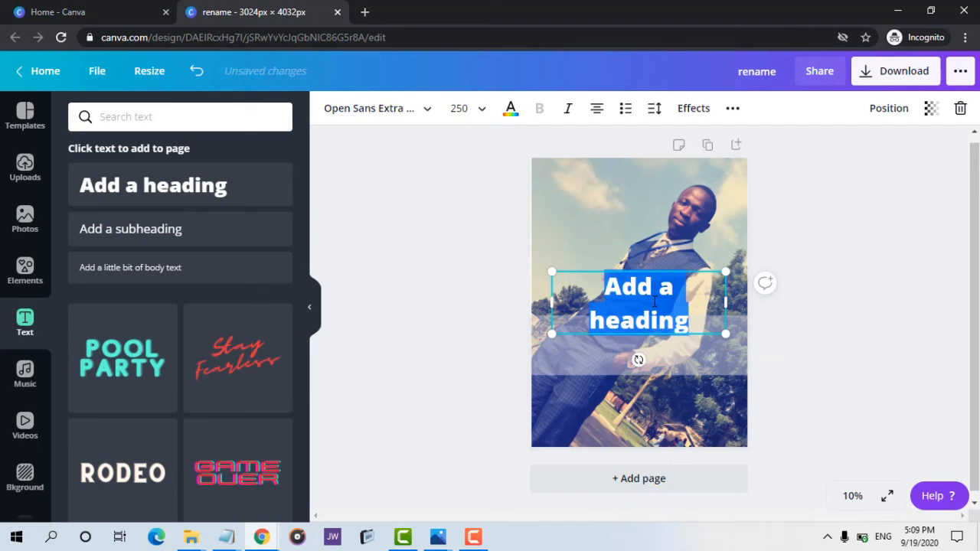
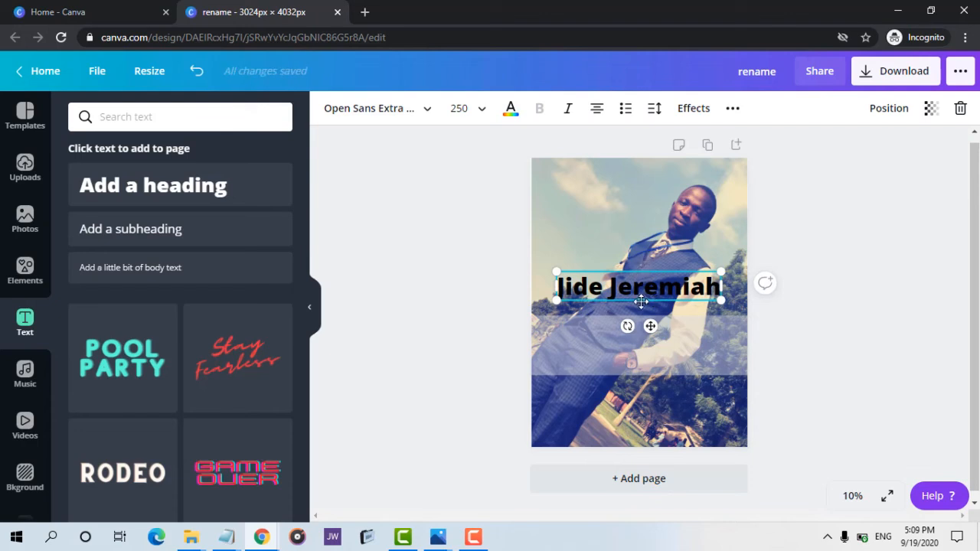
Move the name text down so it sits centred on the semi-transparent band.
drag(641, 301, 642, 328)
click(650, 265)
drag(650, 268, 658, 325)
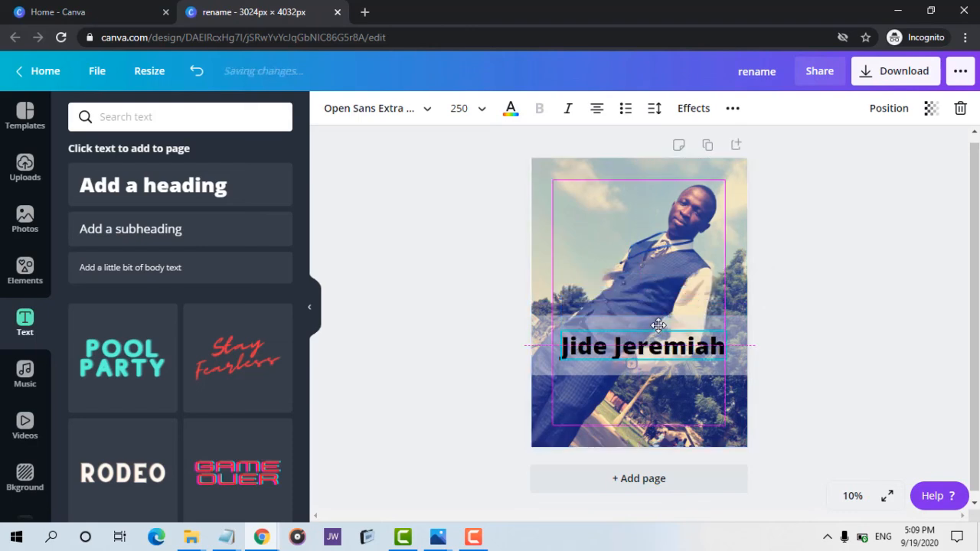
click(841, 281)
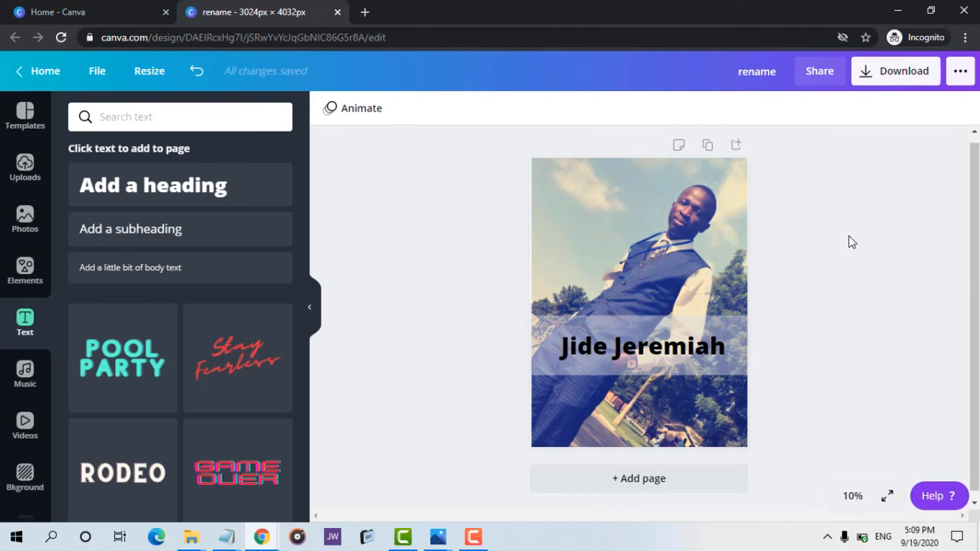
Browse the photo's effects list and open the Screen effect's details, then return to the list.
click(663, 223)
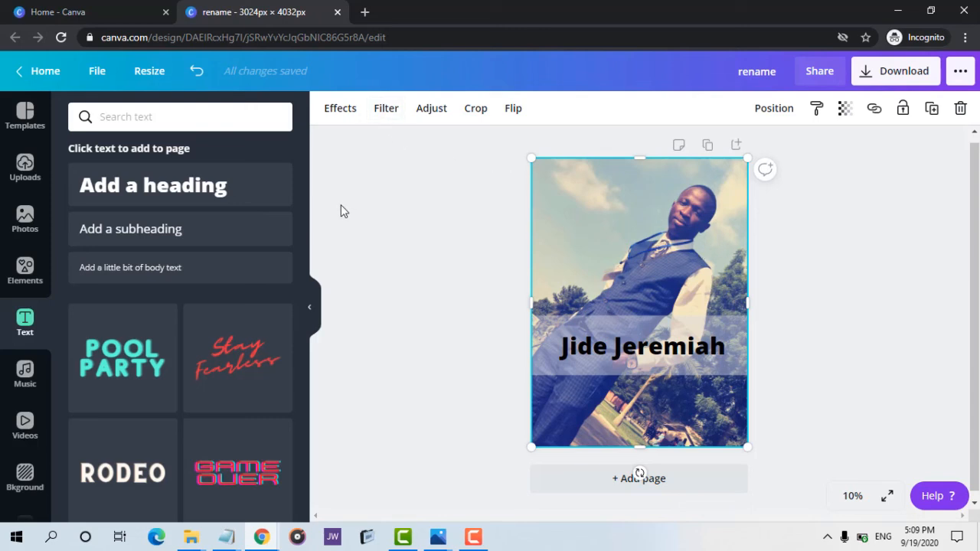
click(335, 121)
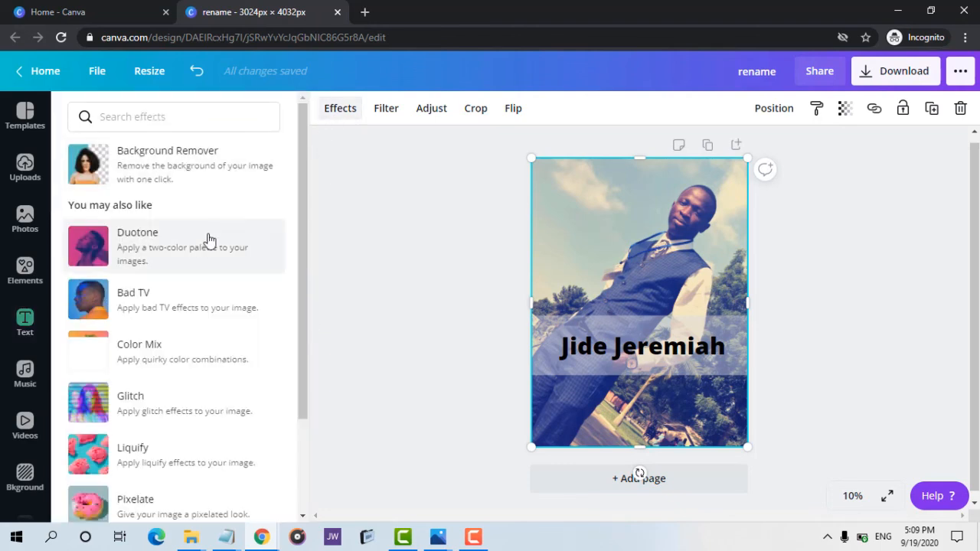
drag(301, 197, 299, 332)
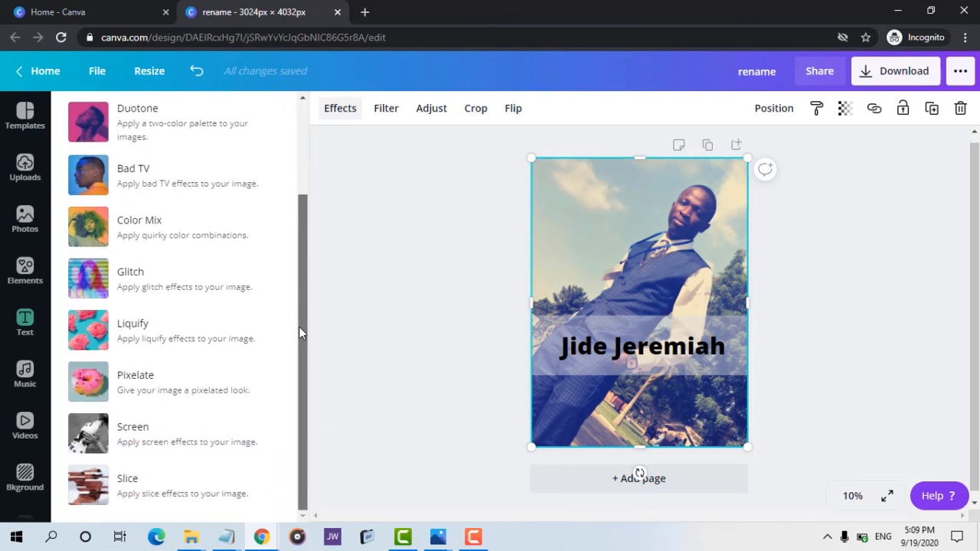
click(161, 434)
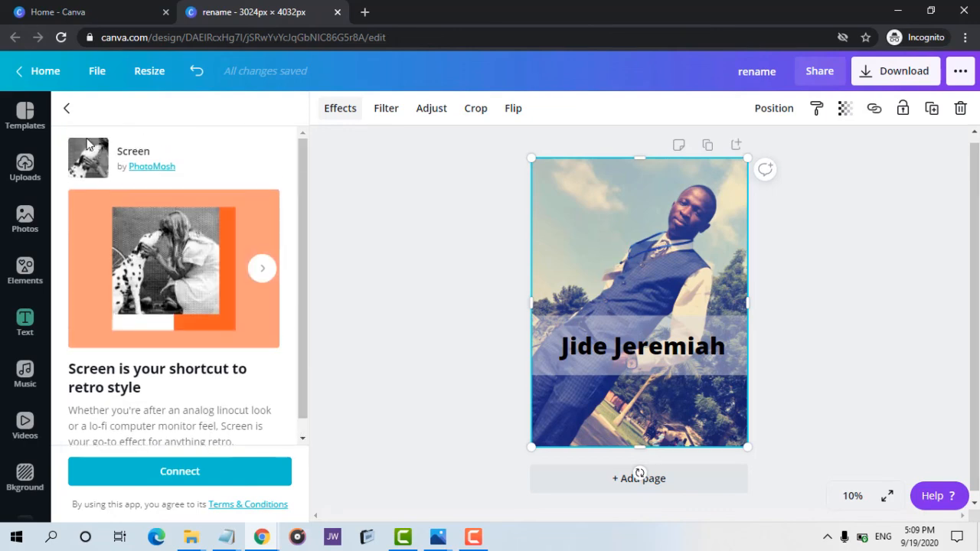
click(68, 111)
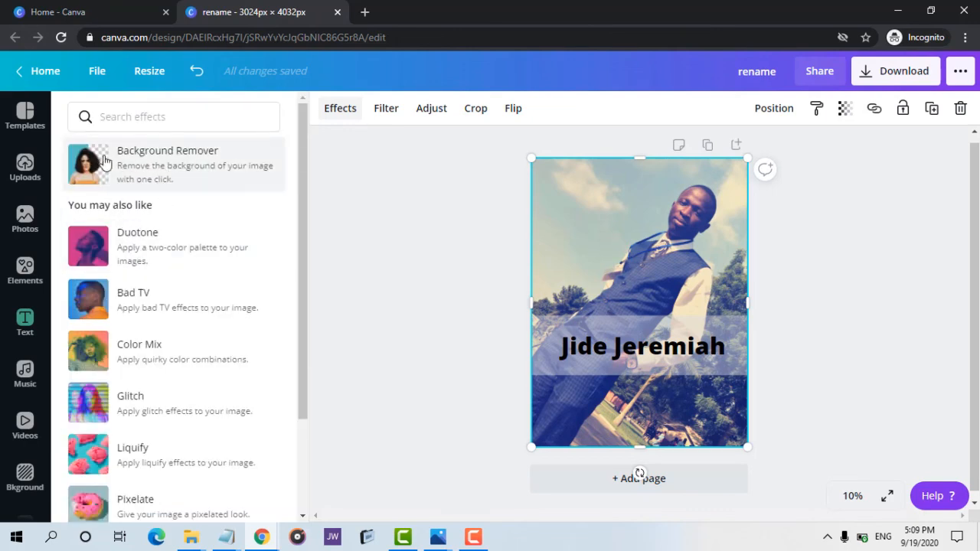